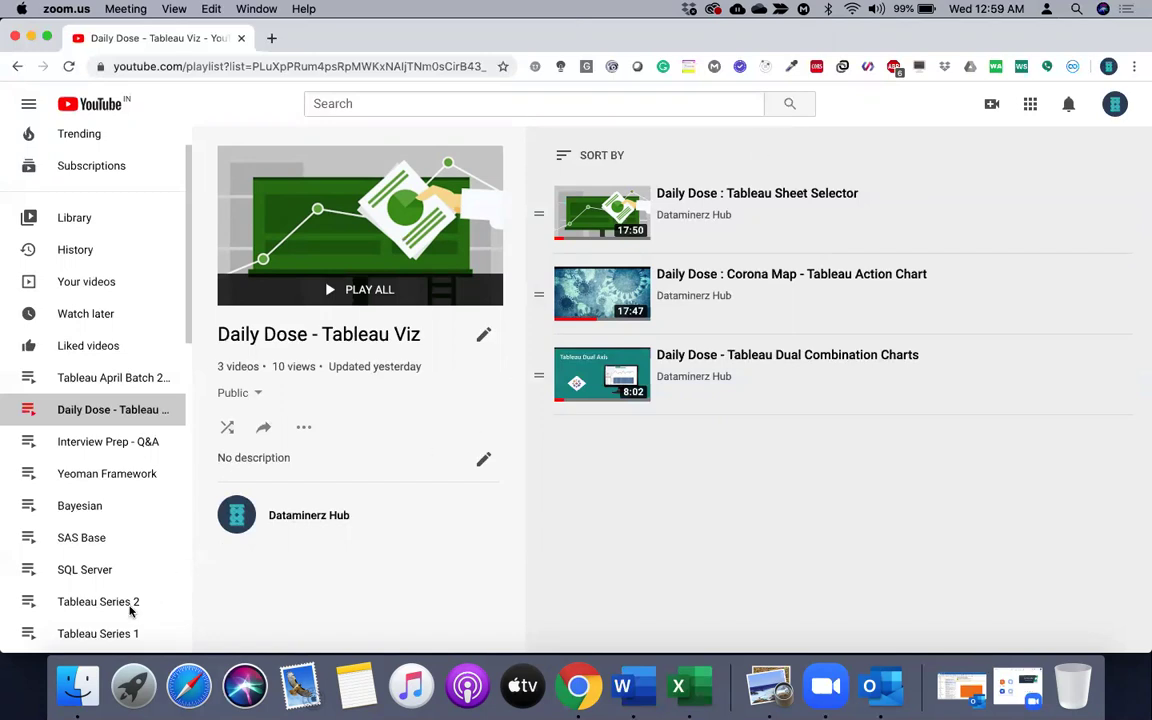
- Launch Tableau Public and list its additional server data connectors
left_click(135, 667)
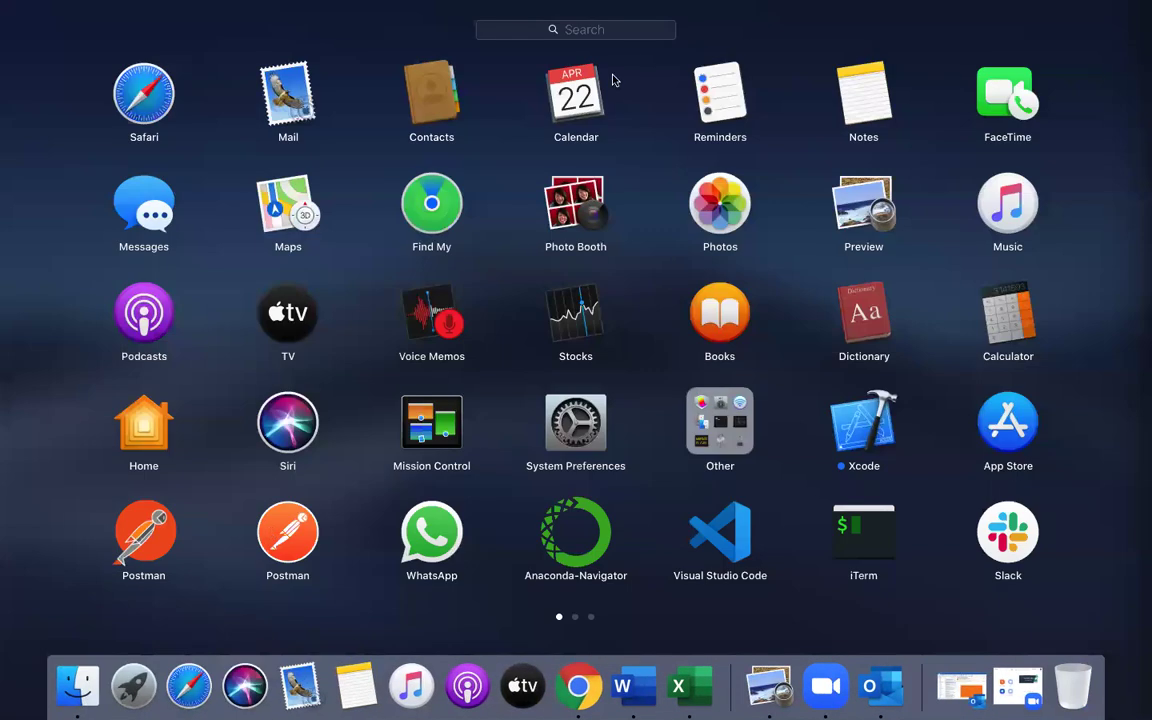
type("tabl")
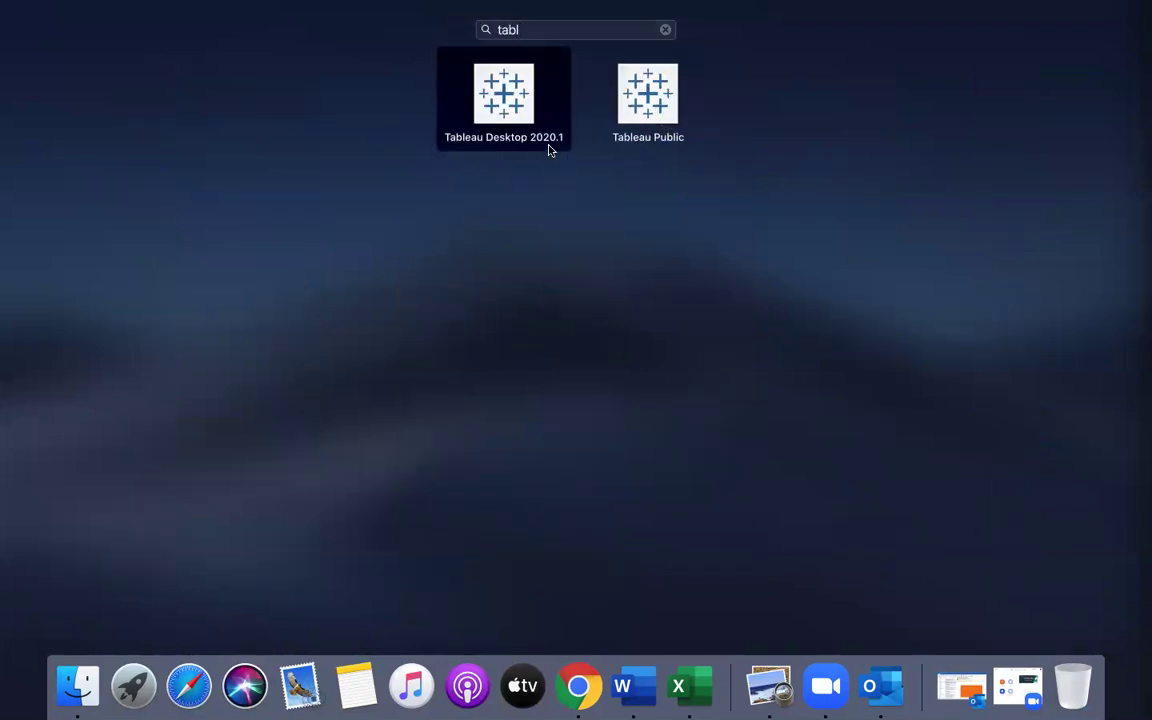
left_click(653, 98)
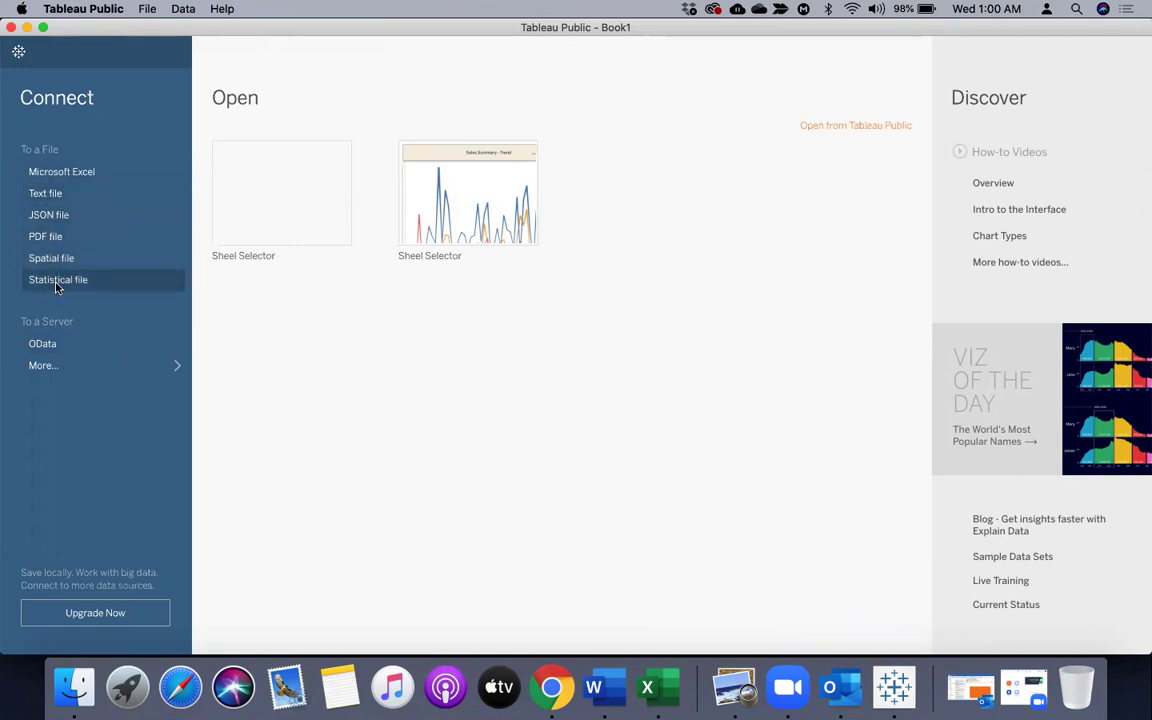
left_click(52, 367)
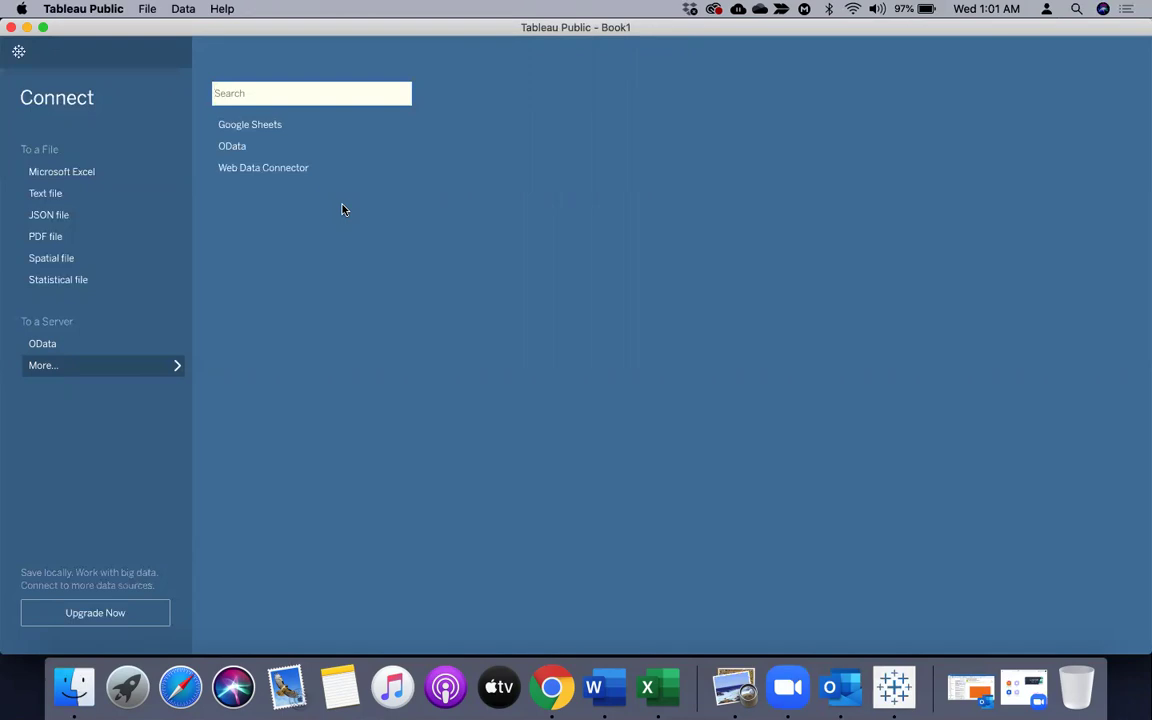
- Connect to the Excel workbook Sample - Superstore.xlsx in the 2020.1 folder's en_US-US subfolder and add its Orders sheet to the data source
left_click(61, 177)
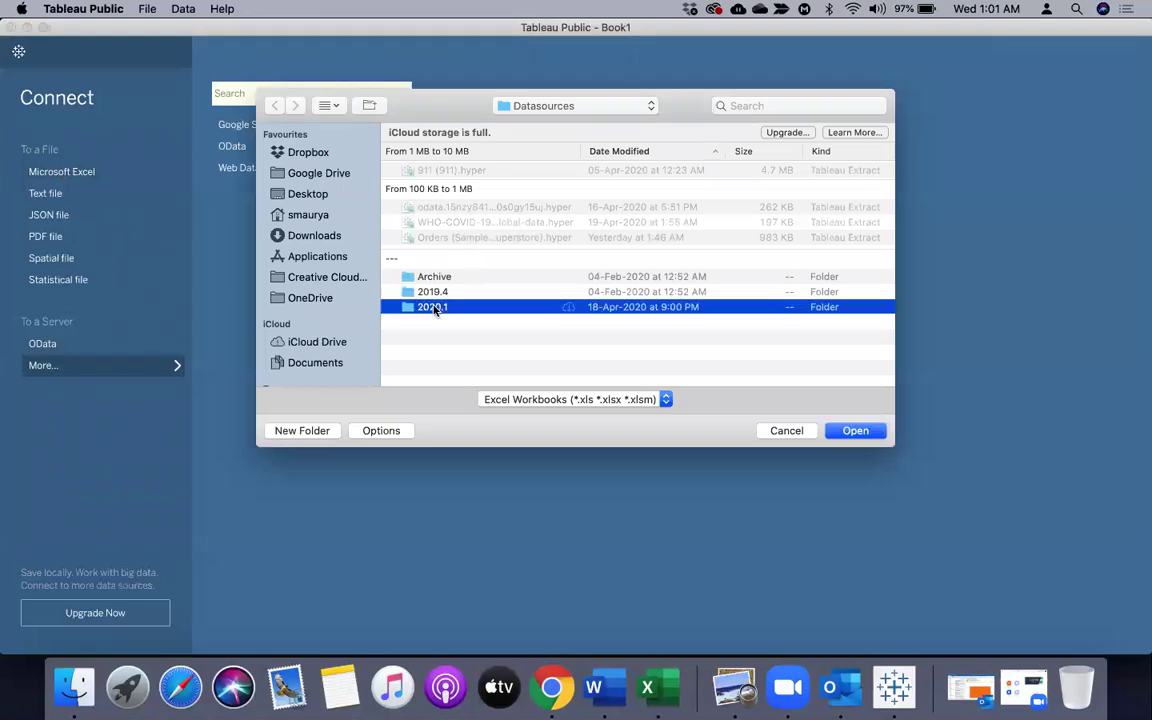
double_click(434, 309)
double_click(437, 172)
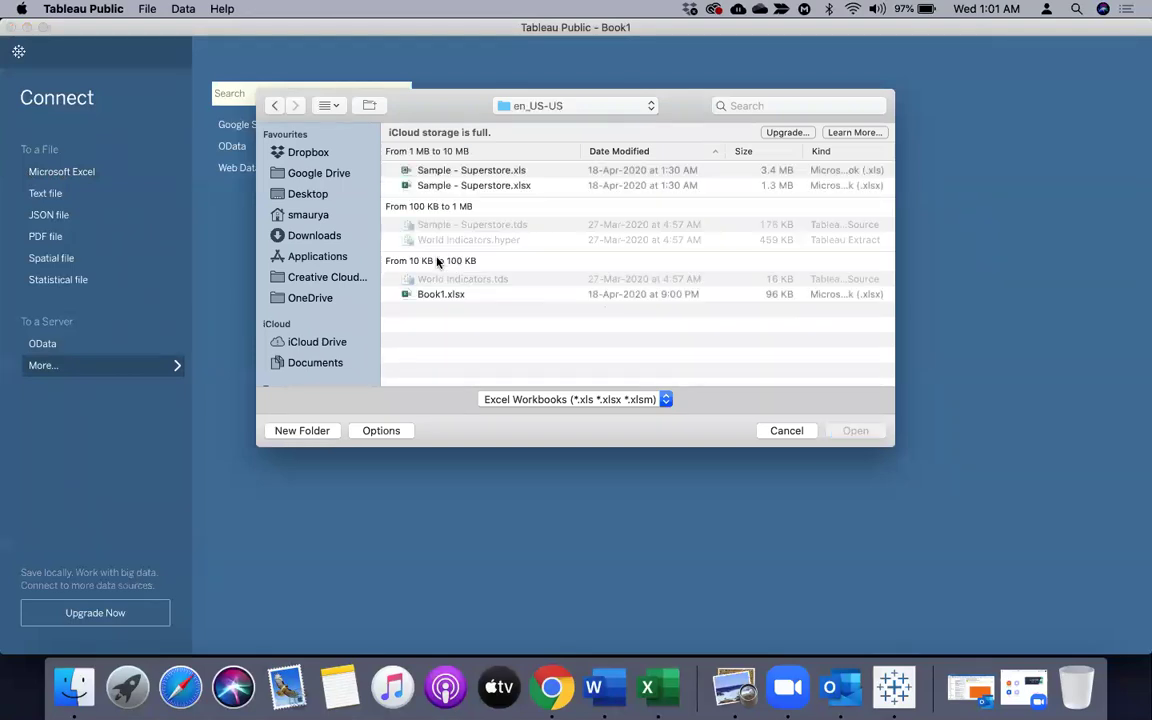
left_click(466, 187)
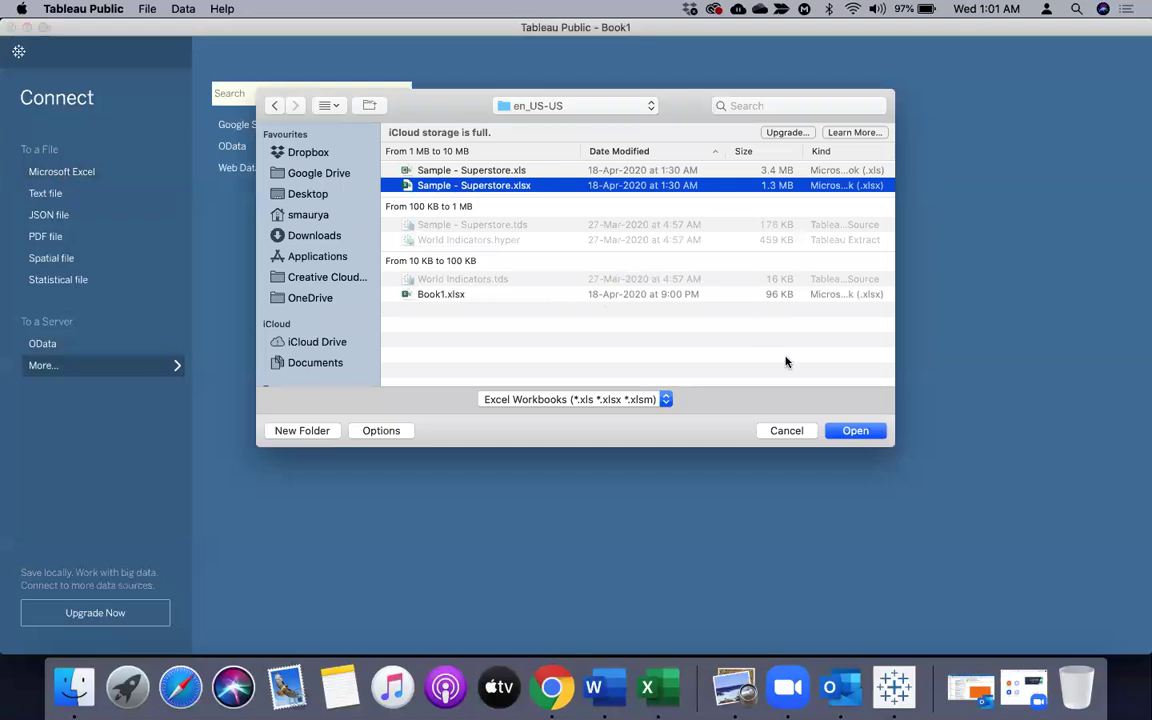
left_click(852, 431)
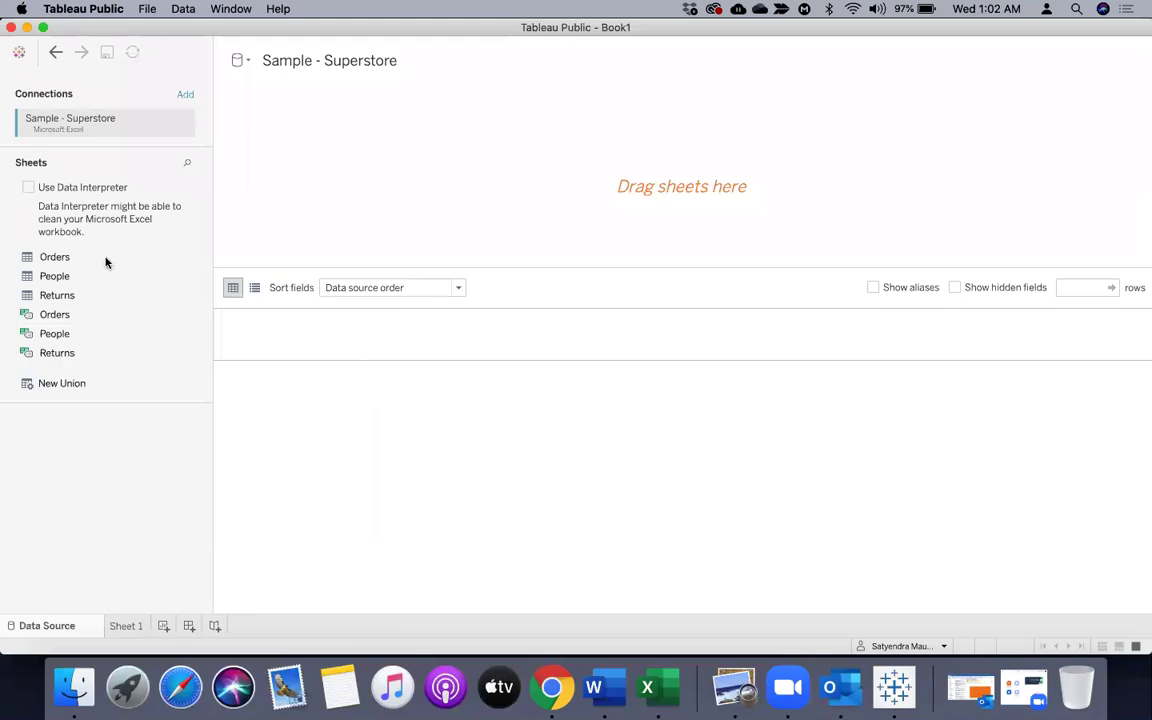
left_click_drag(54, 257, 283, 207)
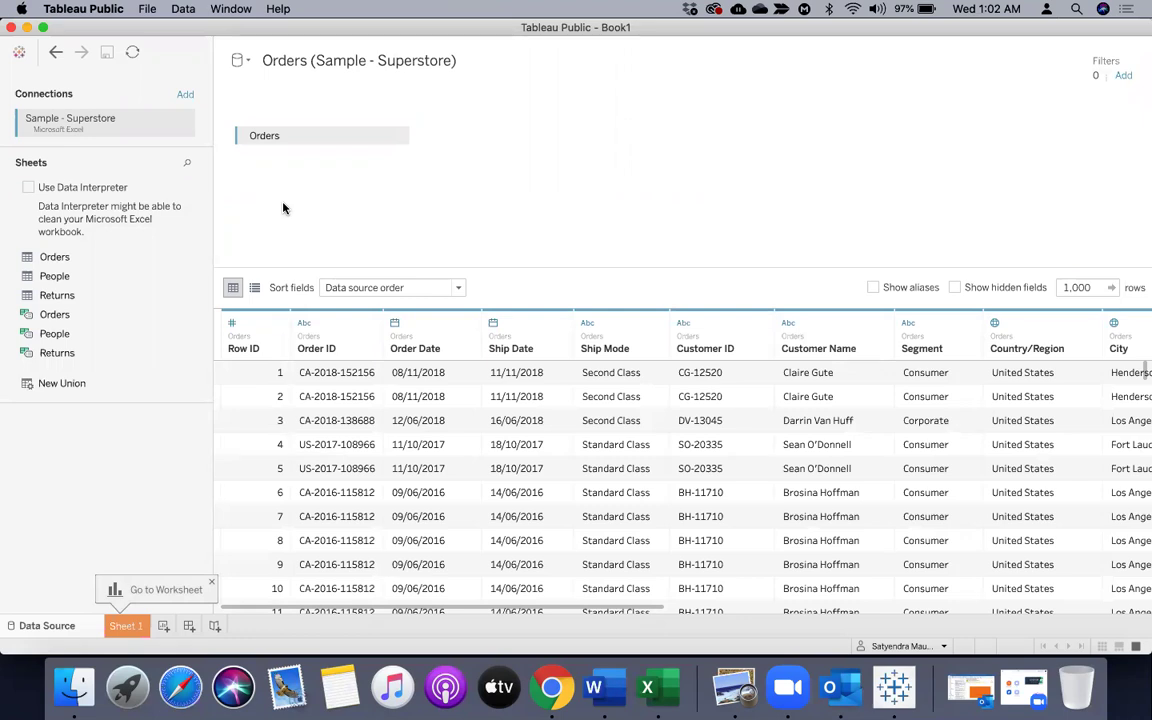
- On Sheet 1, plot Sales in rows against the year of Order Date in columns
left_click(126, 626)
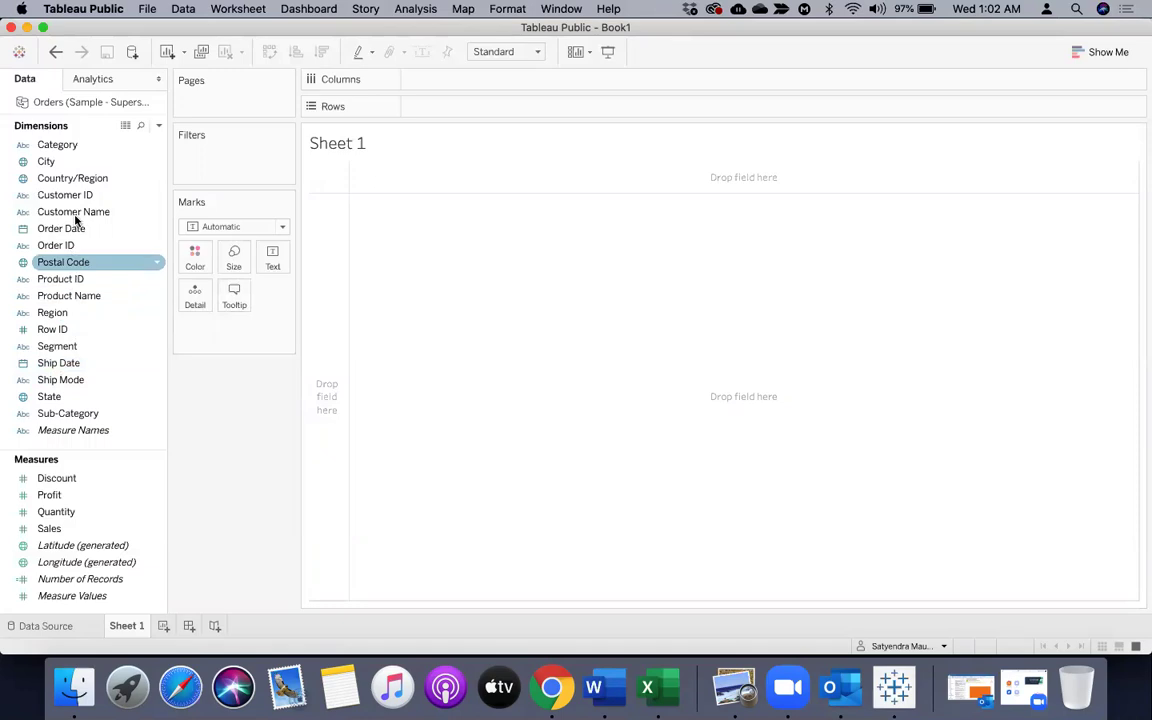
left_click_drag(65, 233, 435, 88)
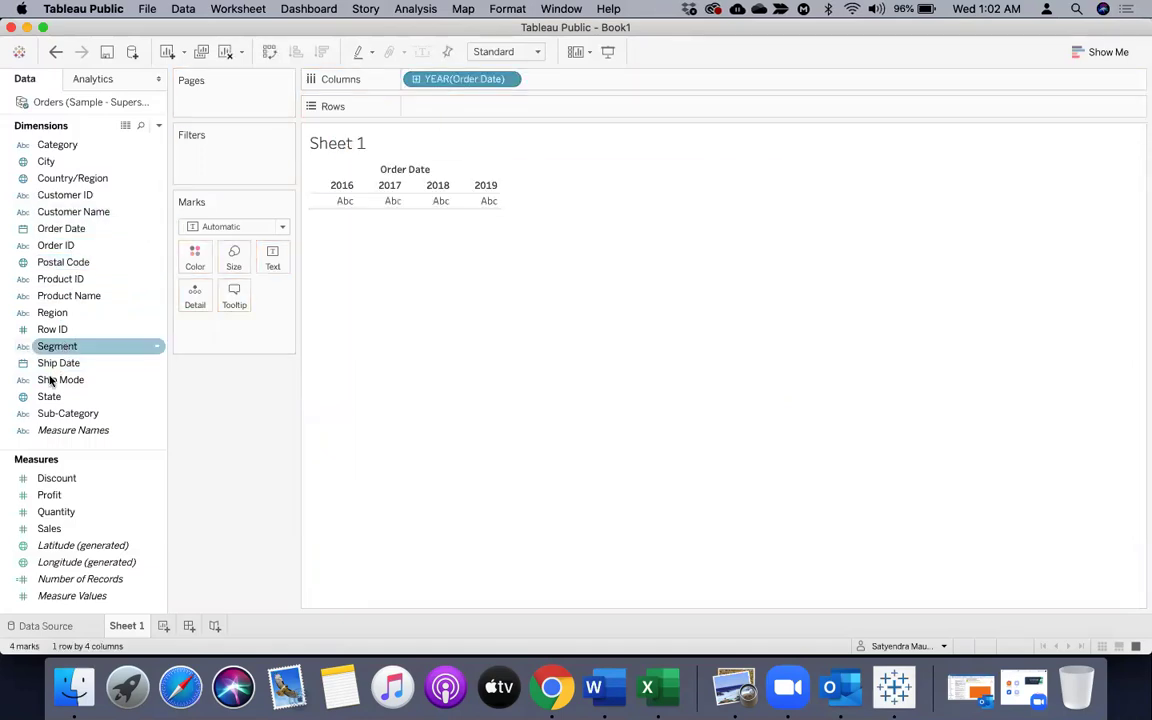
left_click_drag(50, 528, 429, 106)
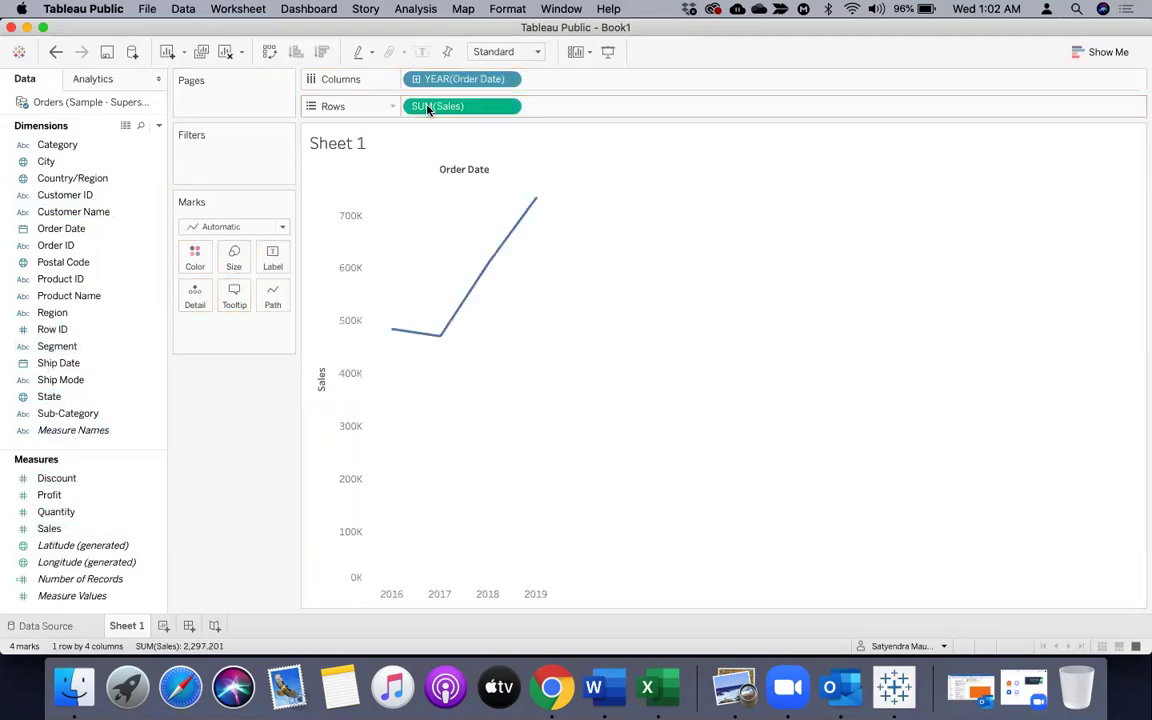
- Convert the chart to continuous lines and vary the line's size by Sales
left_click(1105, 51)
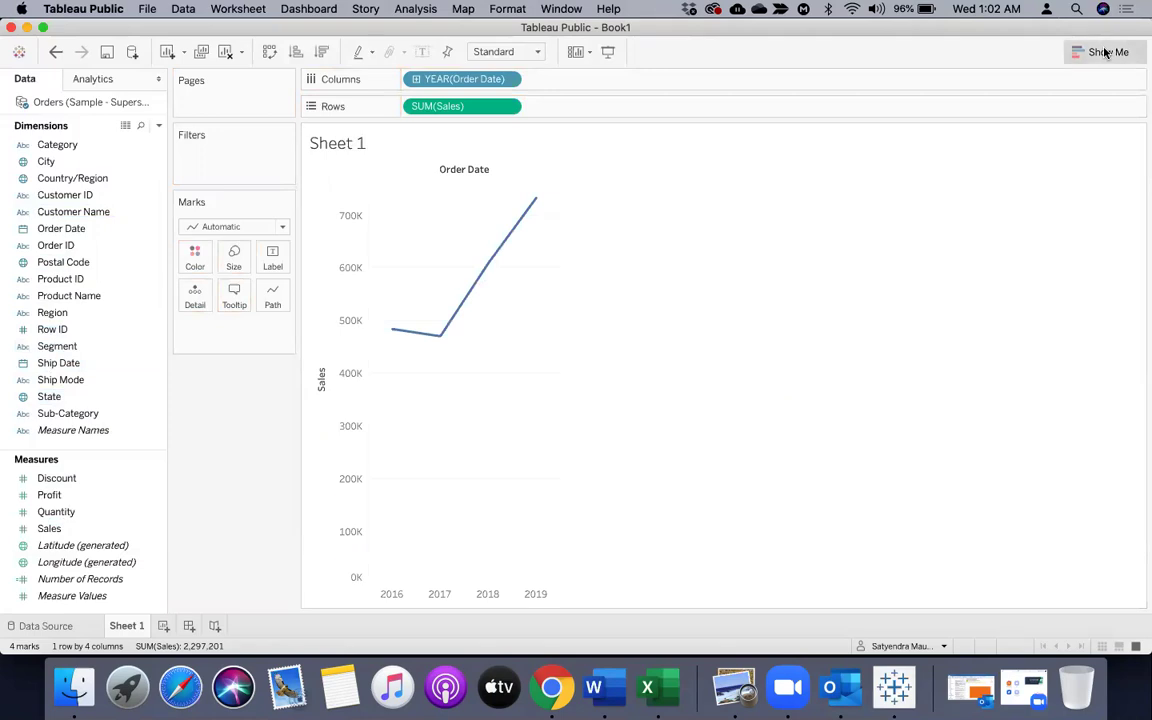
left_click(1021, 244)
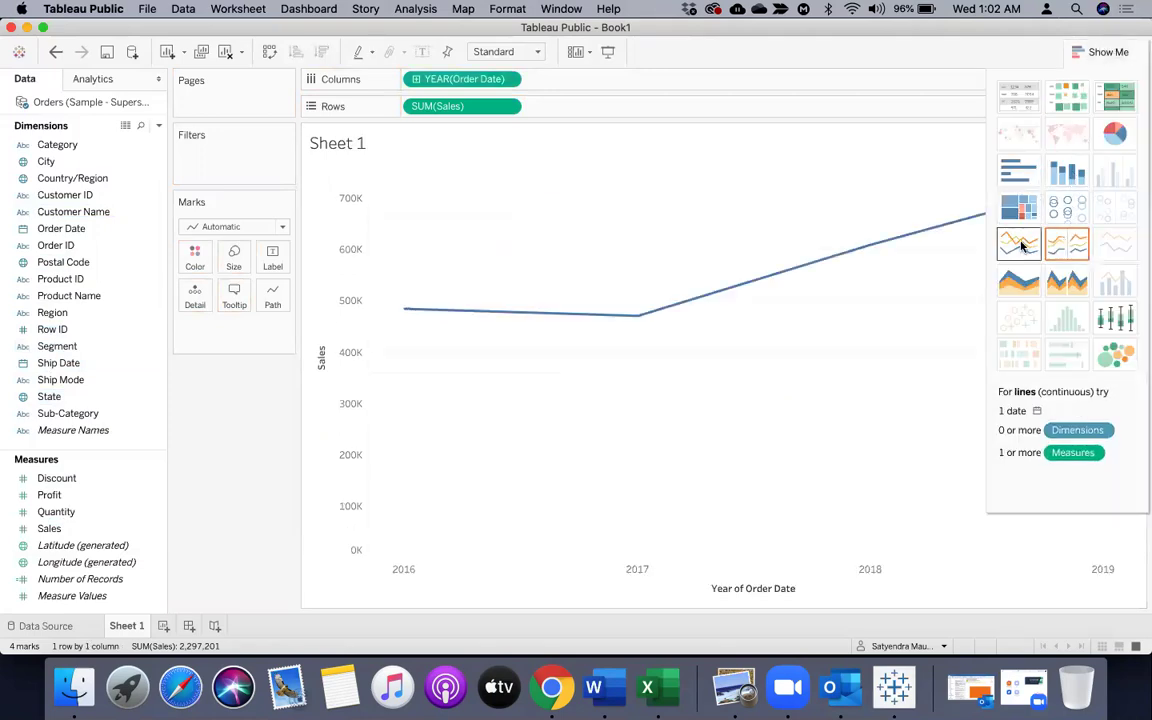
left_click(1090, 51)
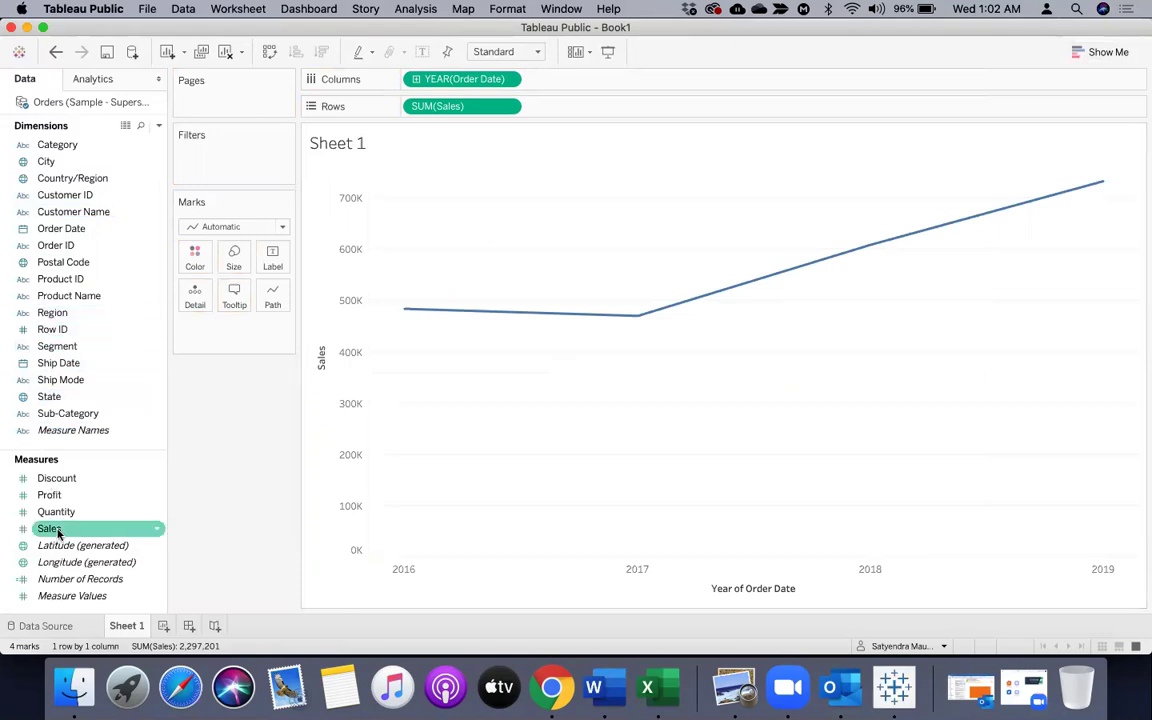
left_click_drag(58, 533, 233, 262)
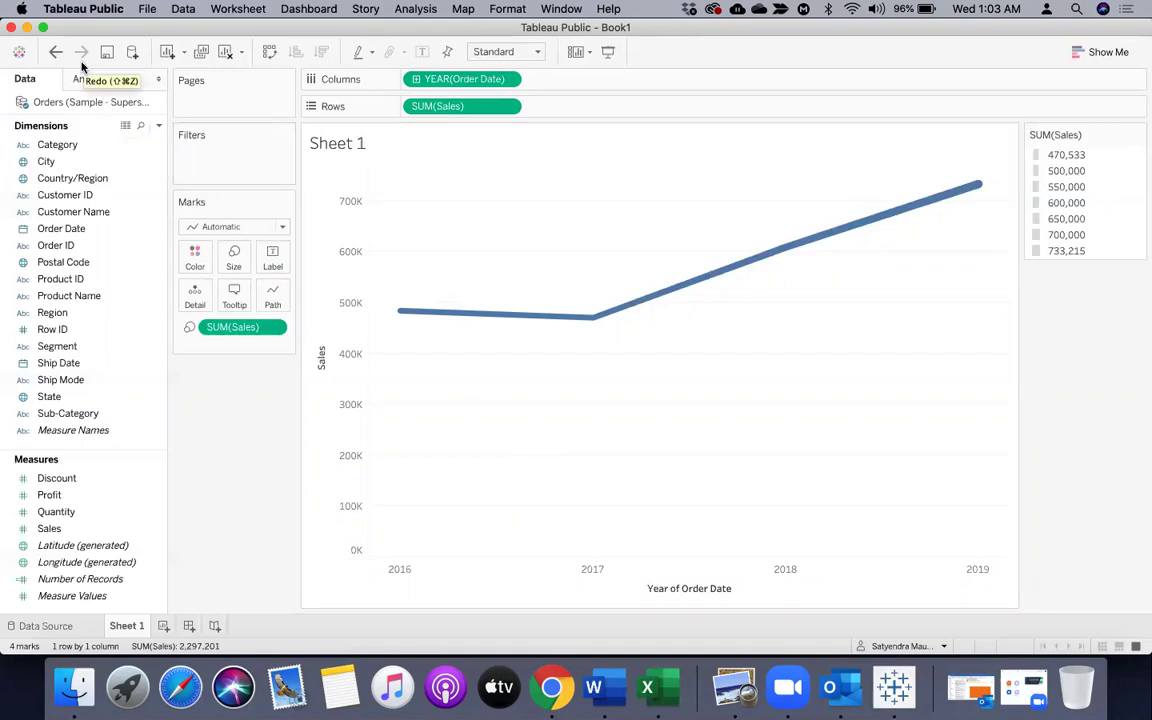
- From the start page, open the latest version of the Sheel Selector workbook with the Sales Summary trend preview and enlarge its window
left_click(20, 53)
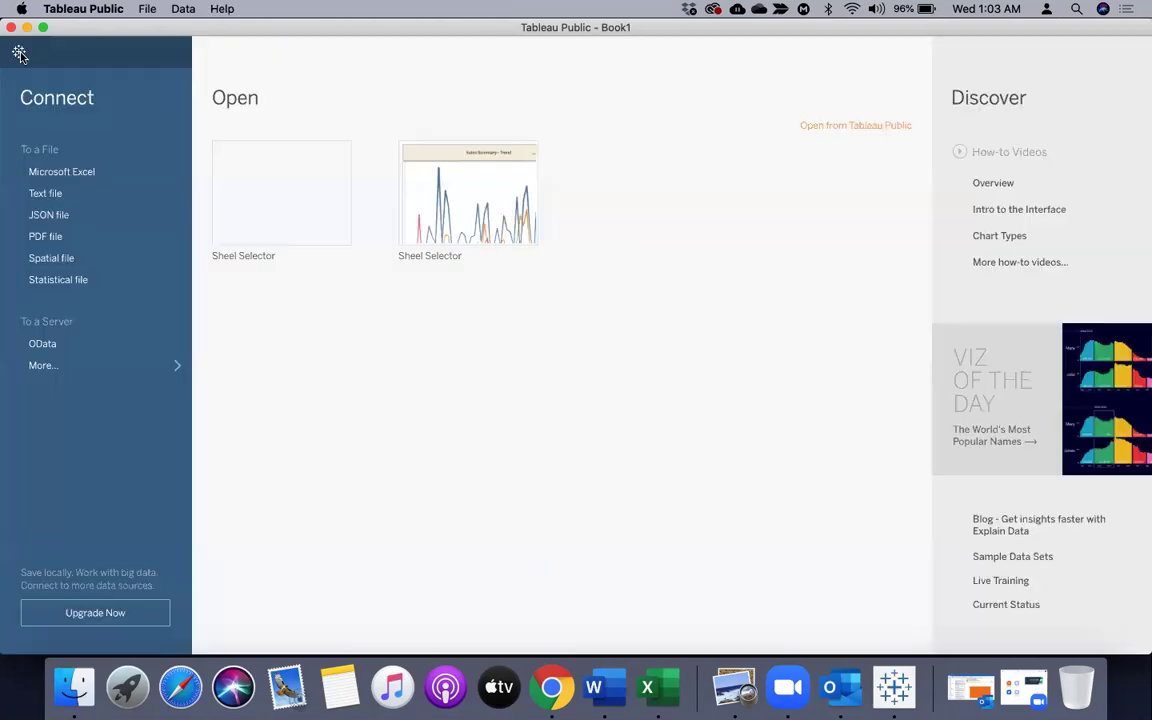
left_click(459, 220)
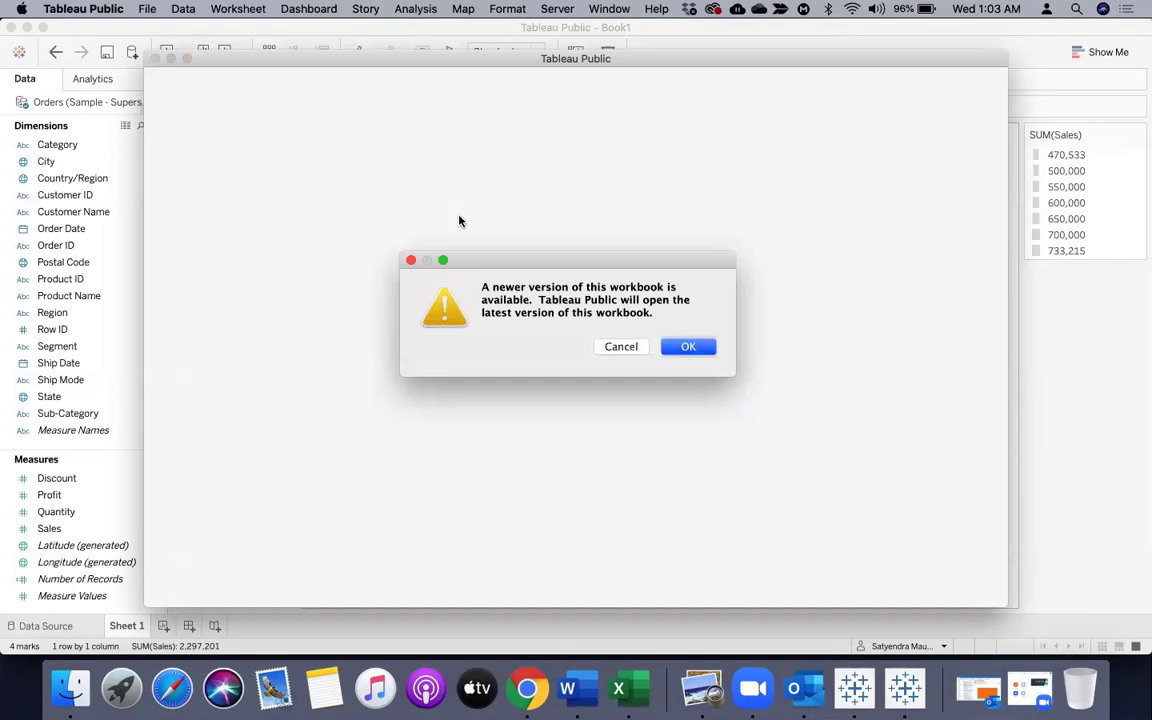
left_click(689, 347)
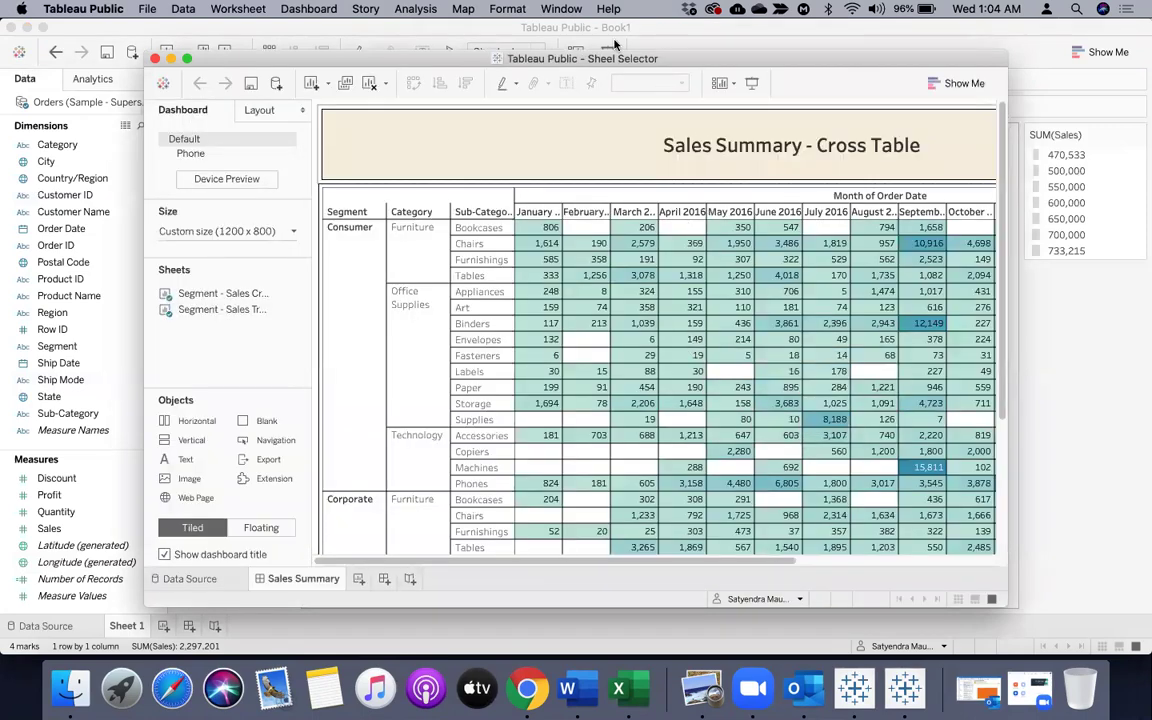
double_click(253, 60)
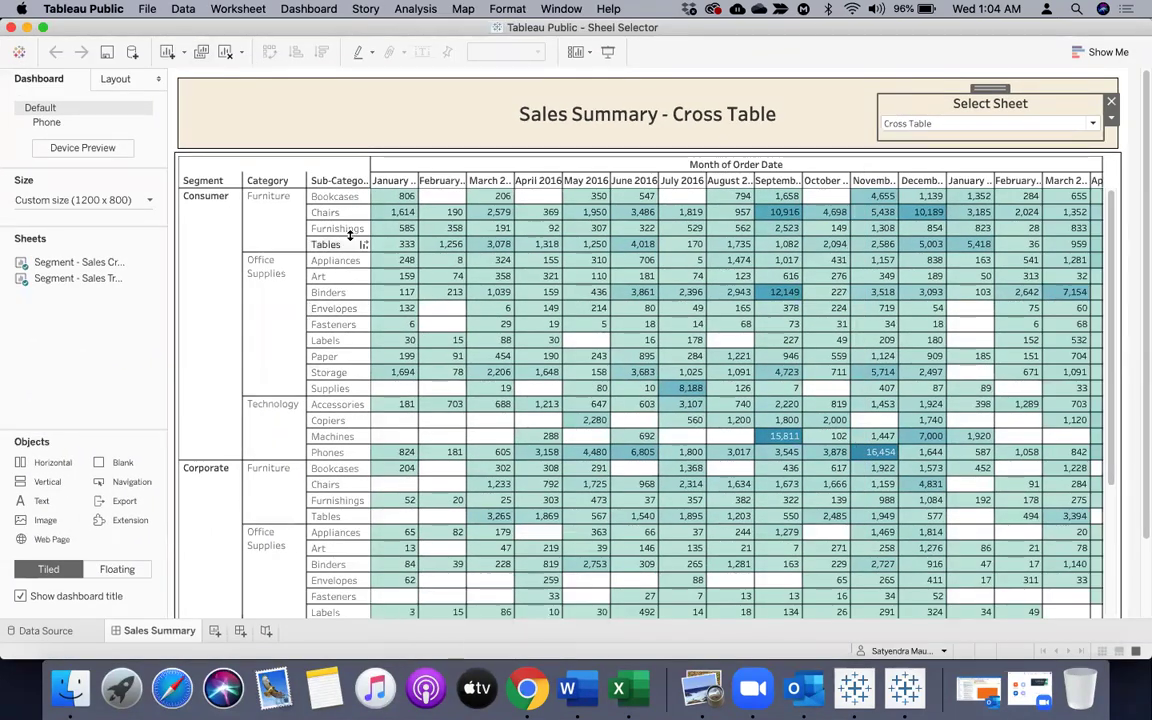
- Try the dashboard's Select Sheet parameter by switching to Trend, back to Cross Table, and to Trend again
left_click(328, 117)
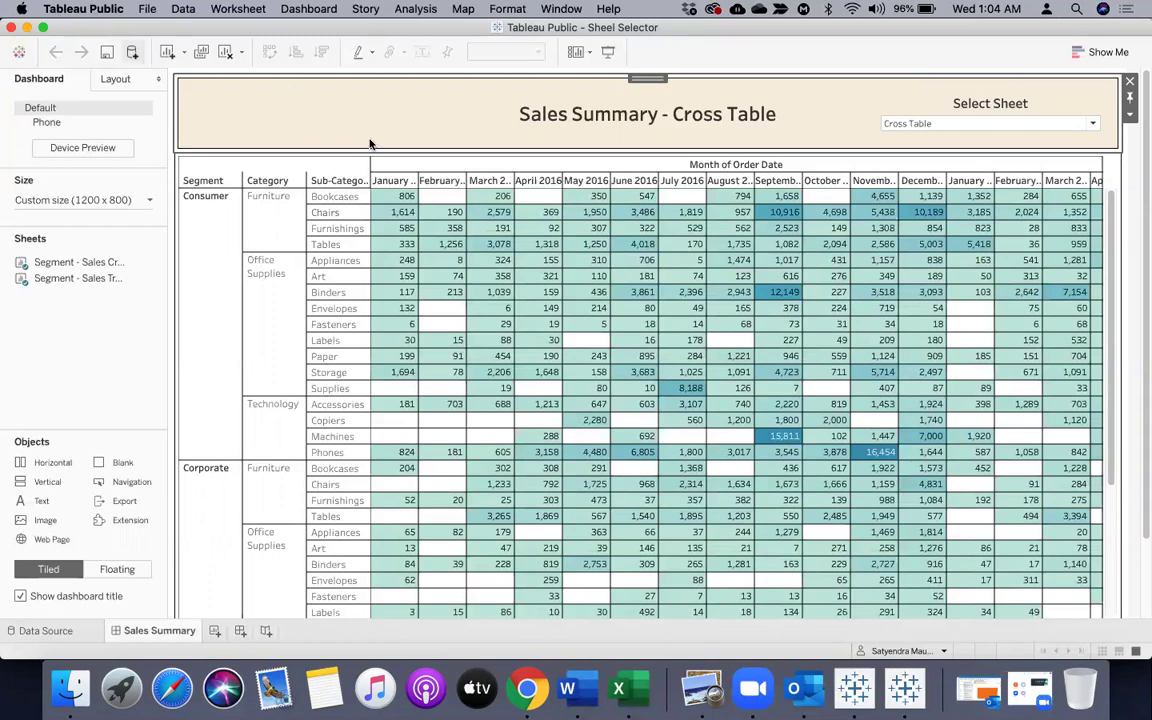
left_click(1016, 130)
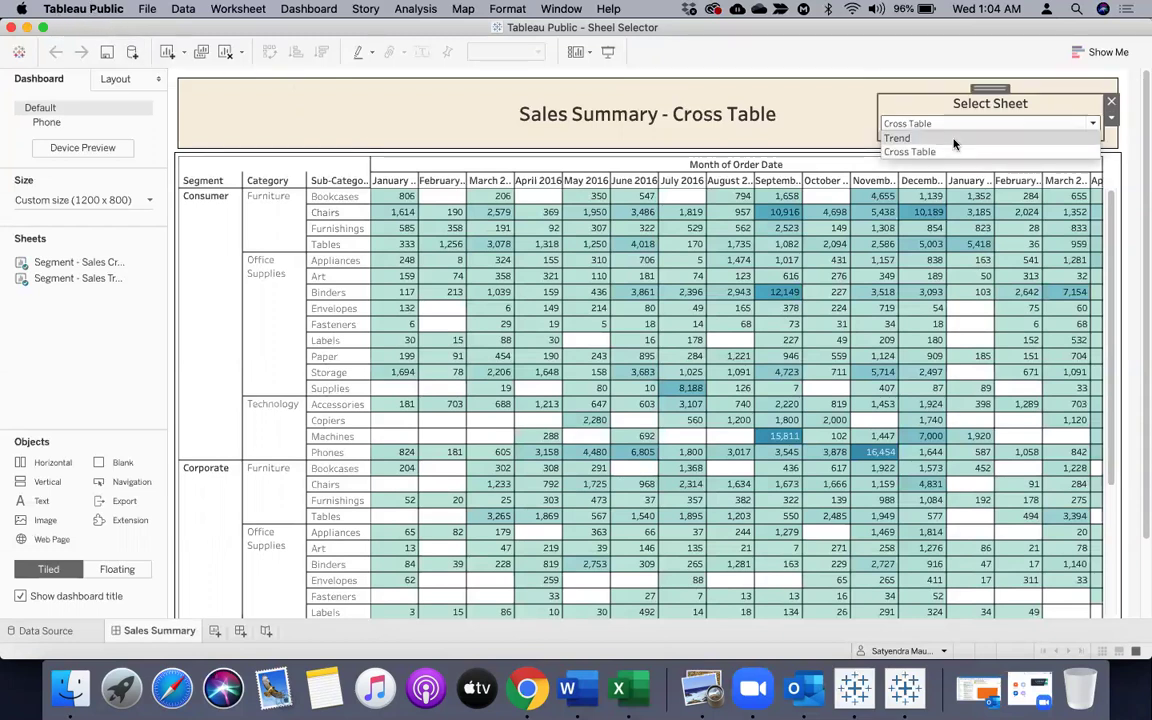
left_click(944, 137)
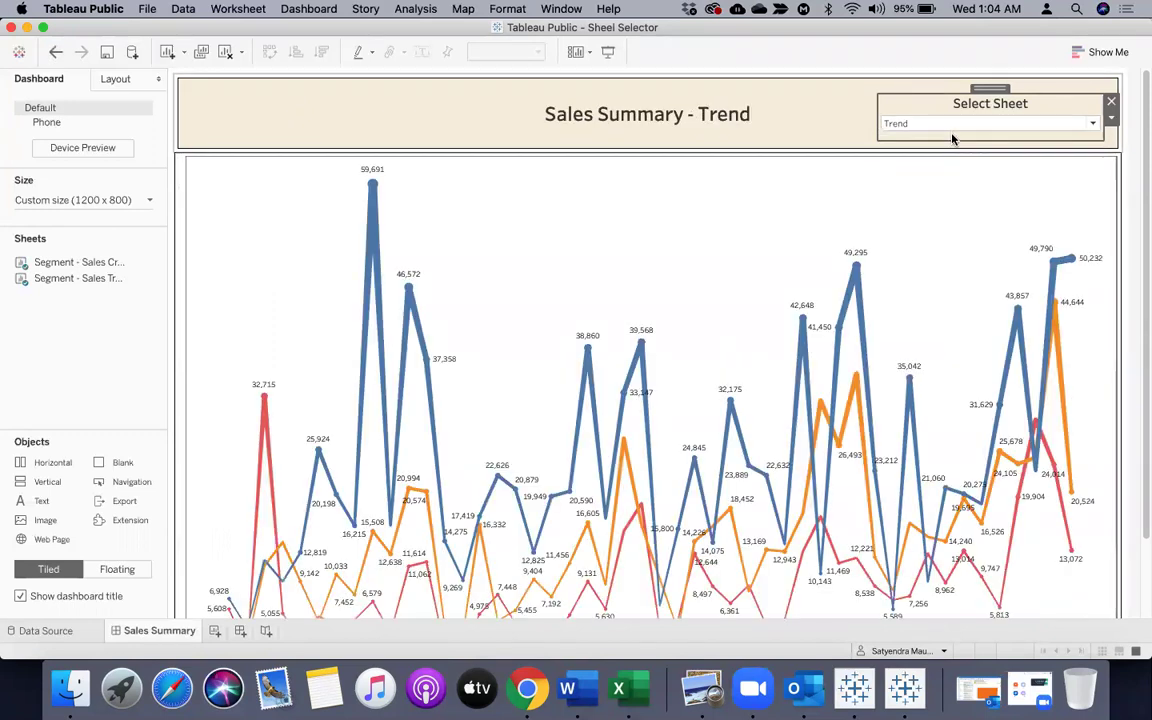
left_click(938, 128)
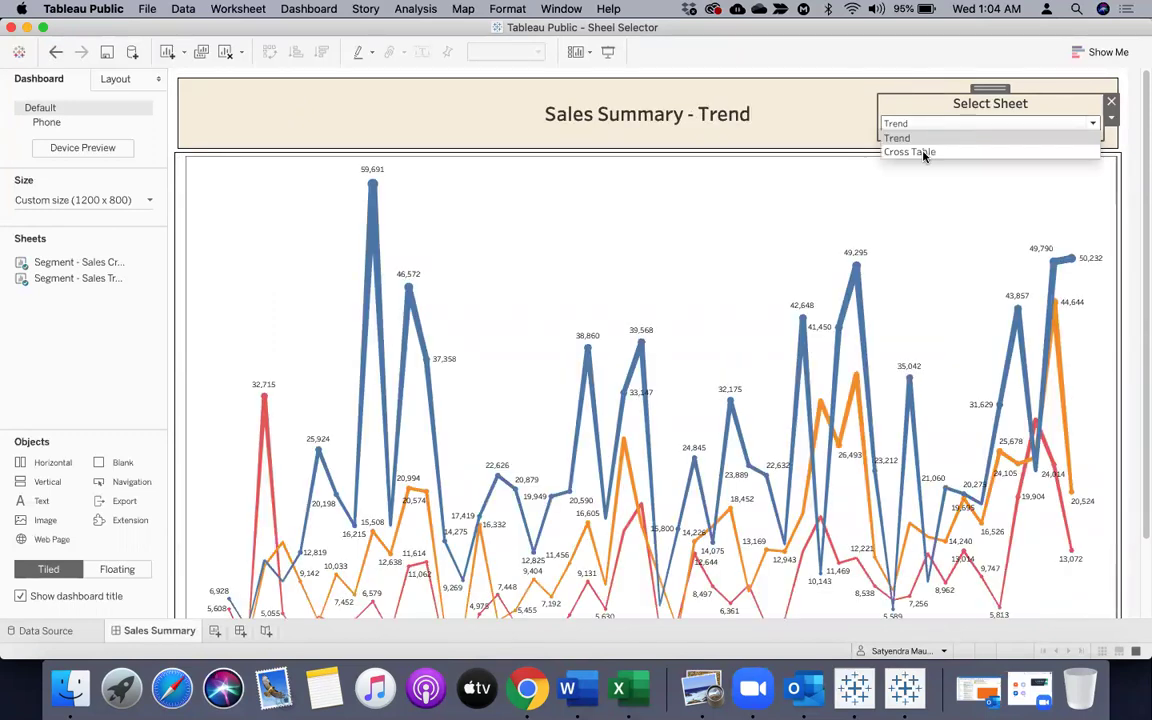
left_click(921, 151)
left_click(922, 125)
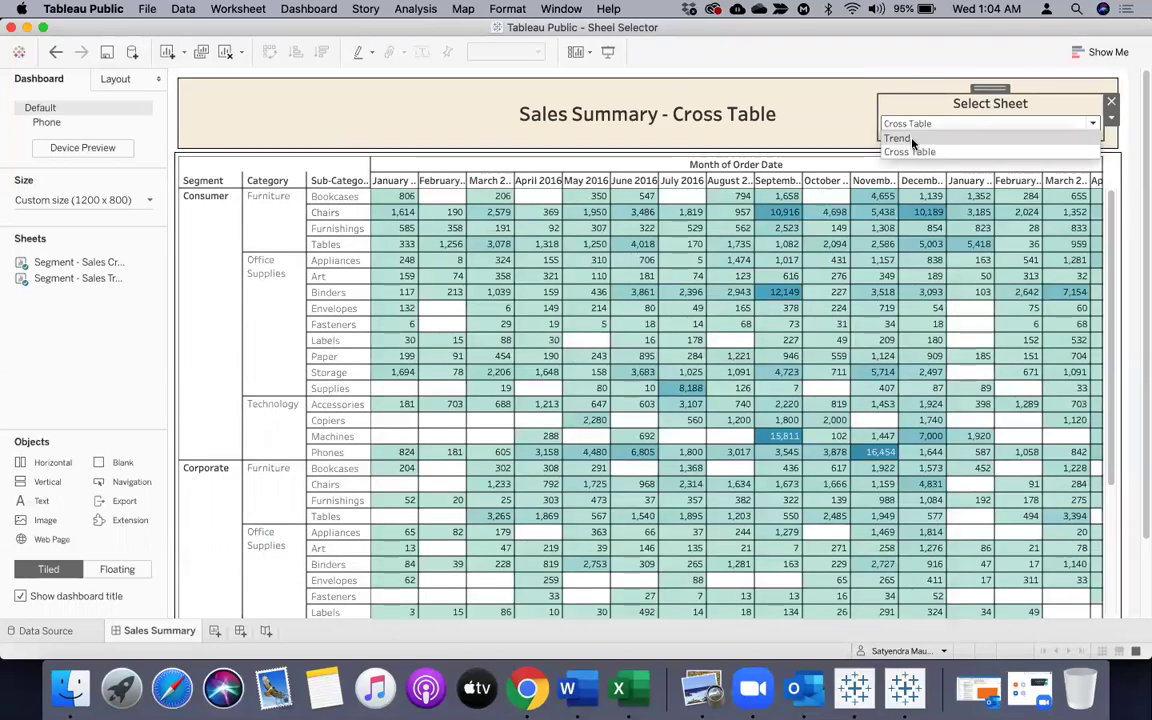
left_click(912, 139)
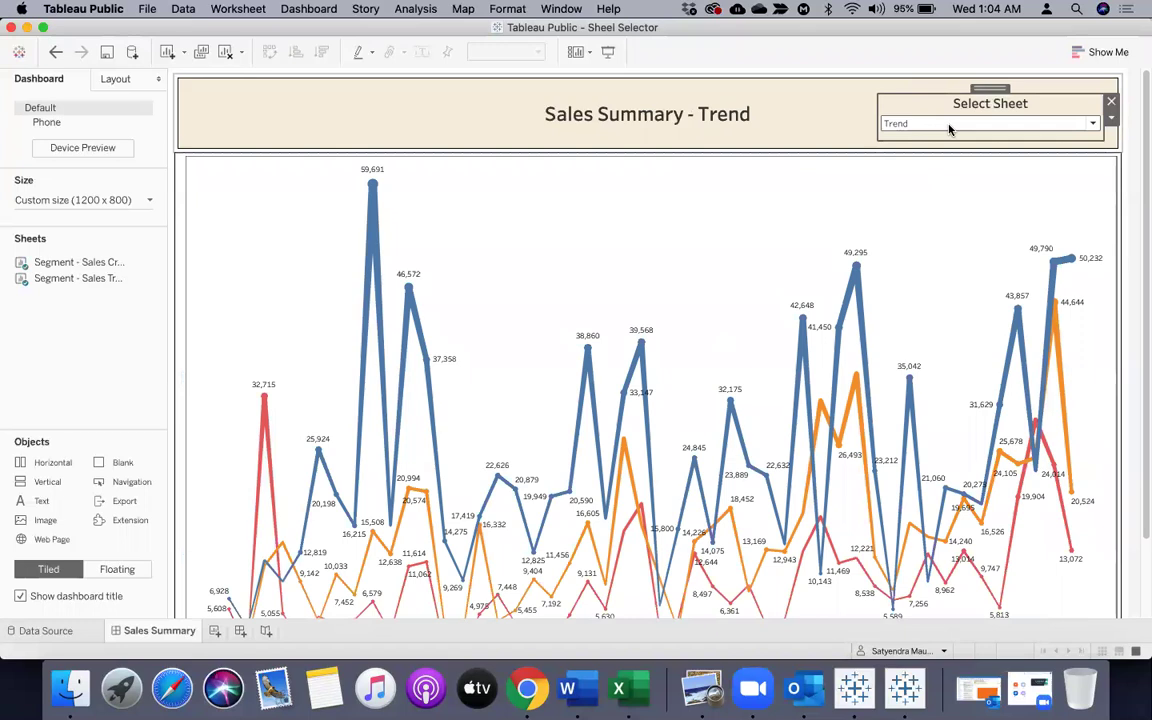
- View the Sales Summary dashboard in presentation mode with Select Sheet set to Cross Table, and return to the editor
left_click(609, 54)
left_click(915, 83)
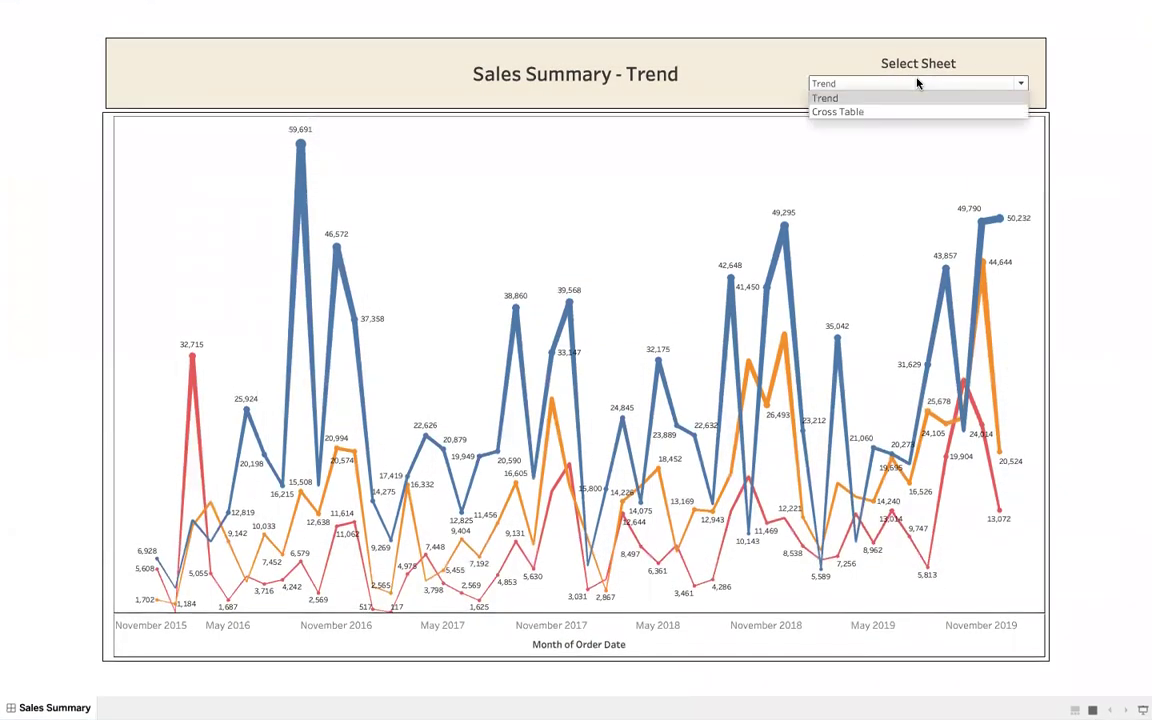
left_click(853, 113)
mouse_move(897, 237)
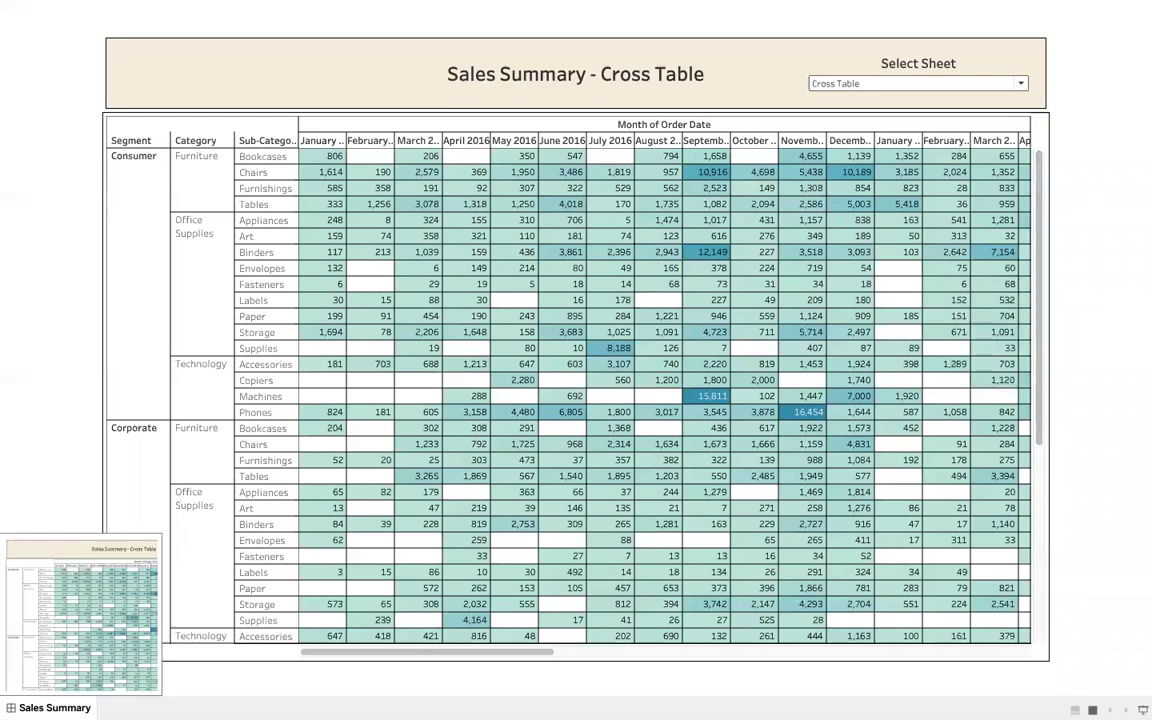
key("Escape")
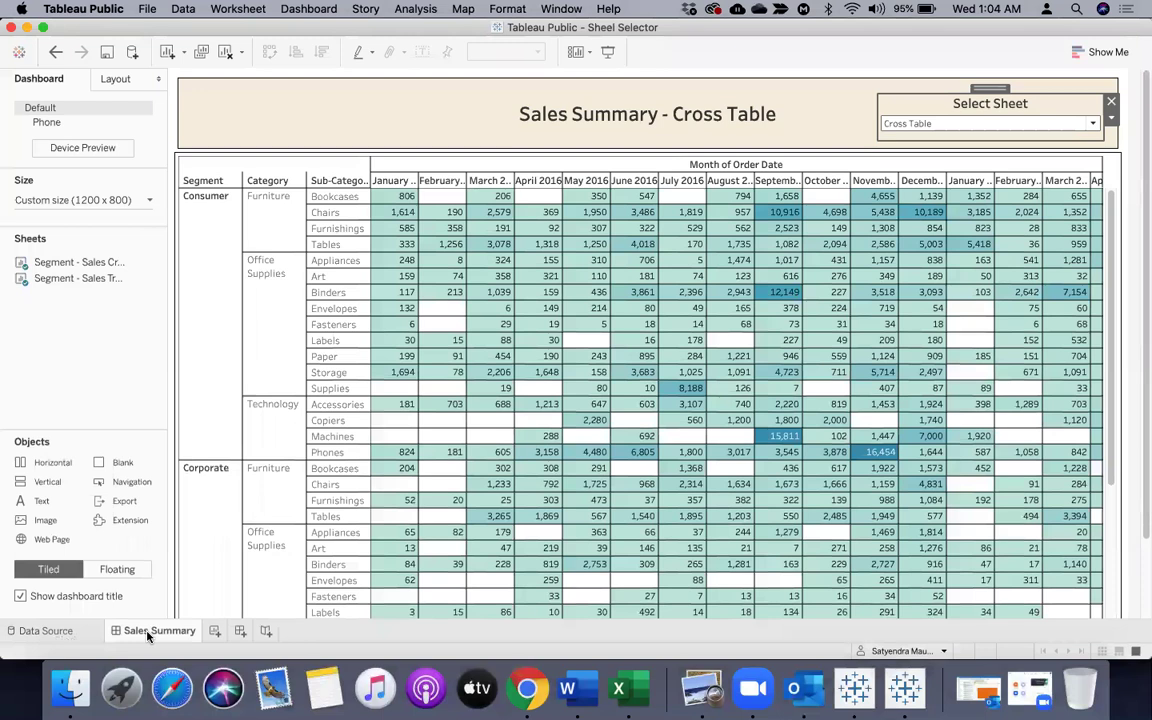
- Unhide all worksheets used by the Sales Summary dashboard, and hide them all again
right_click(149, 631)
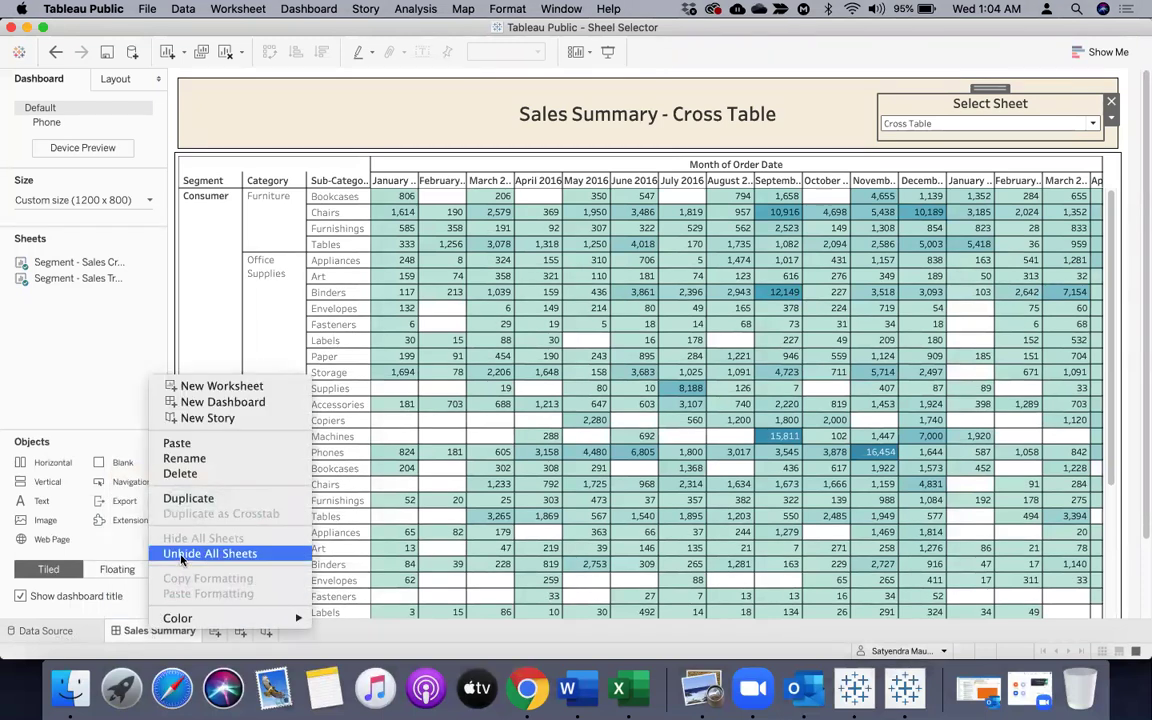
left_click(205, 556)
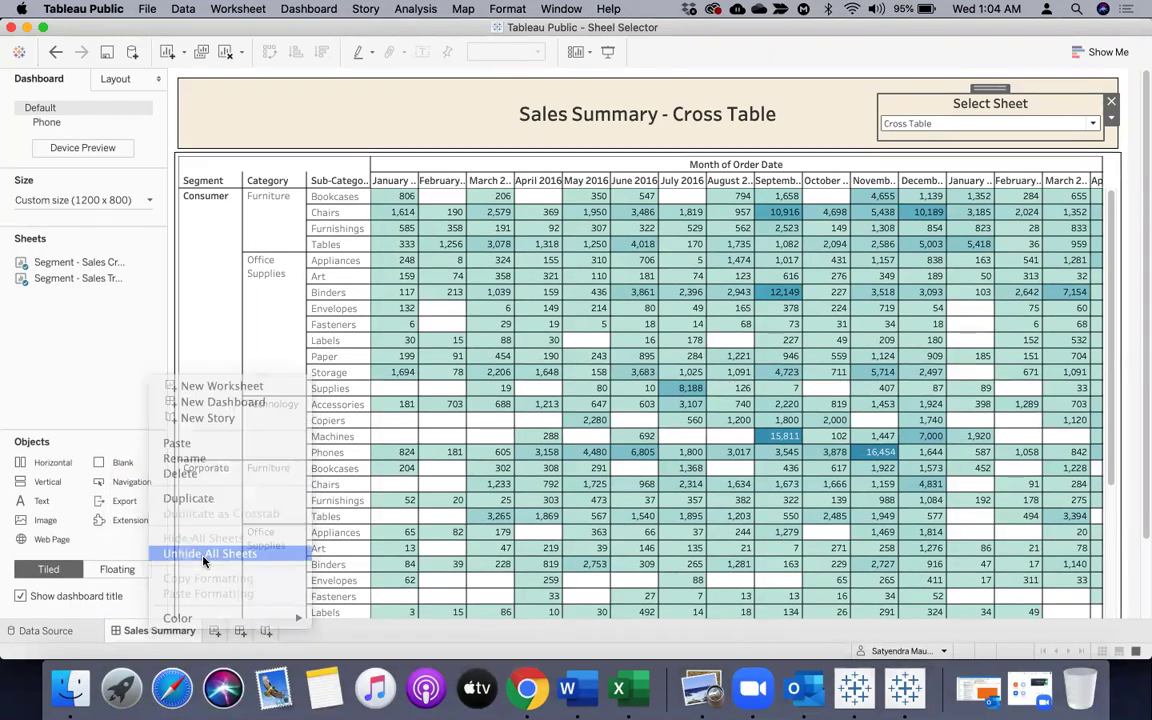
right_click(162, 640)
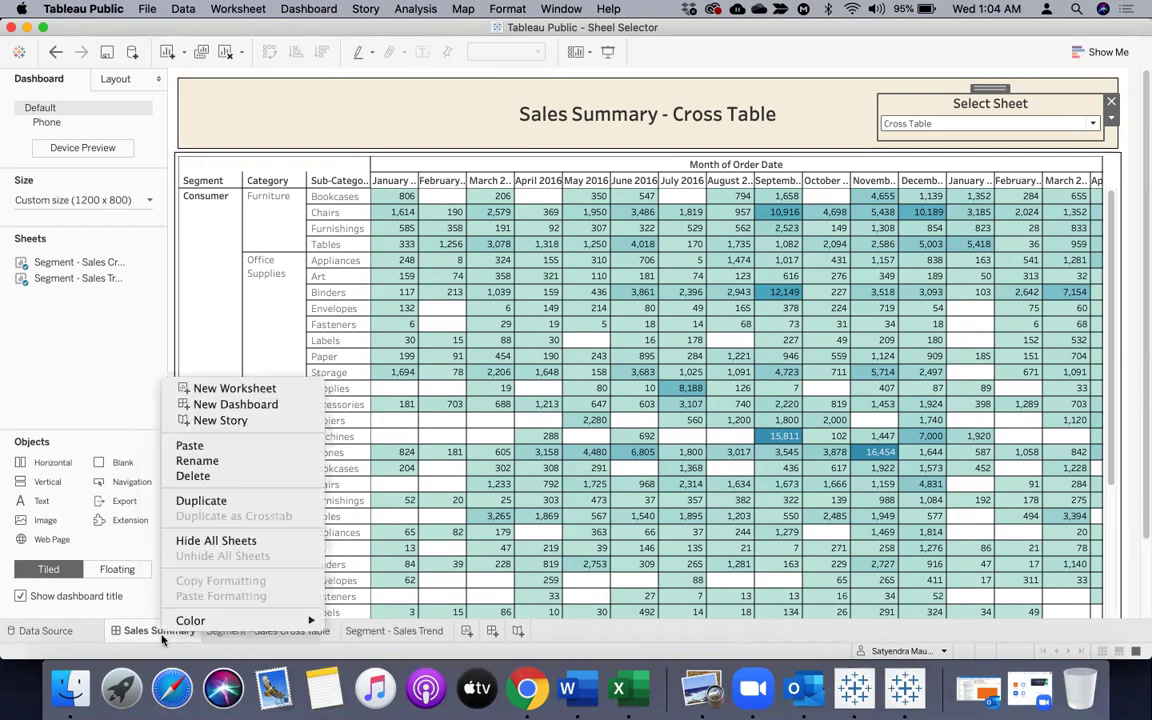
left_click(203, 541)
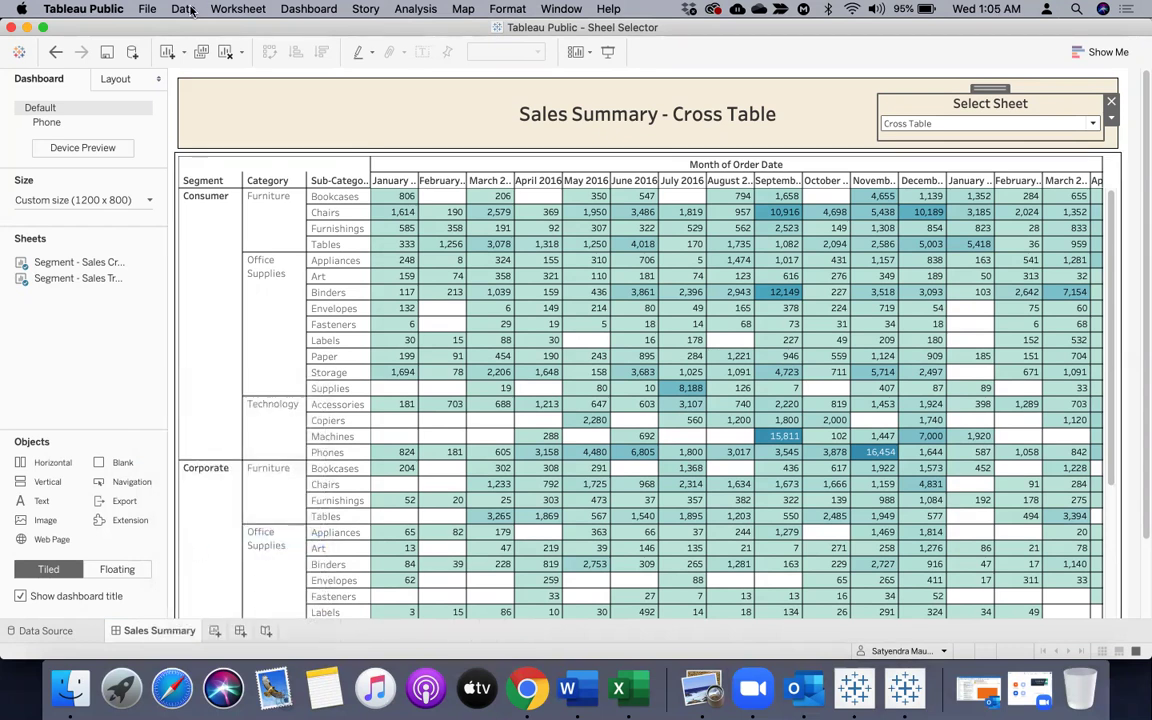
- Restore the Sheel Selector workbook window to its smaller size over the Book1 window
left_click(227, 124)
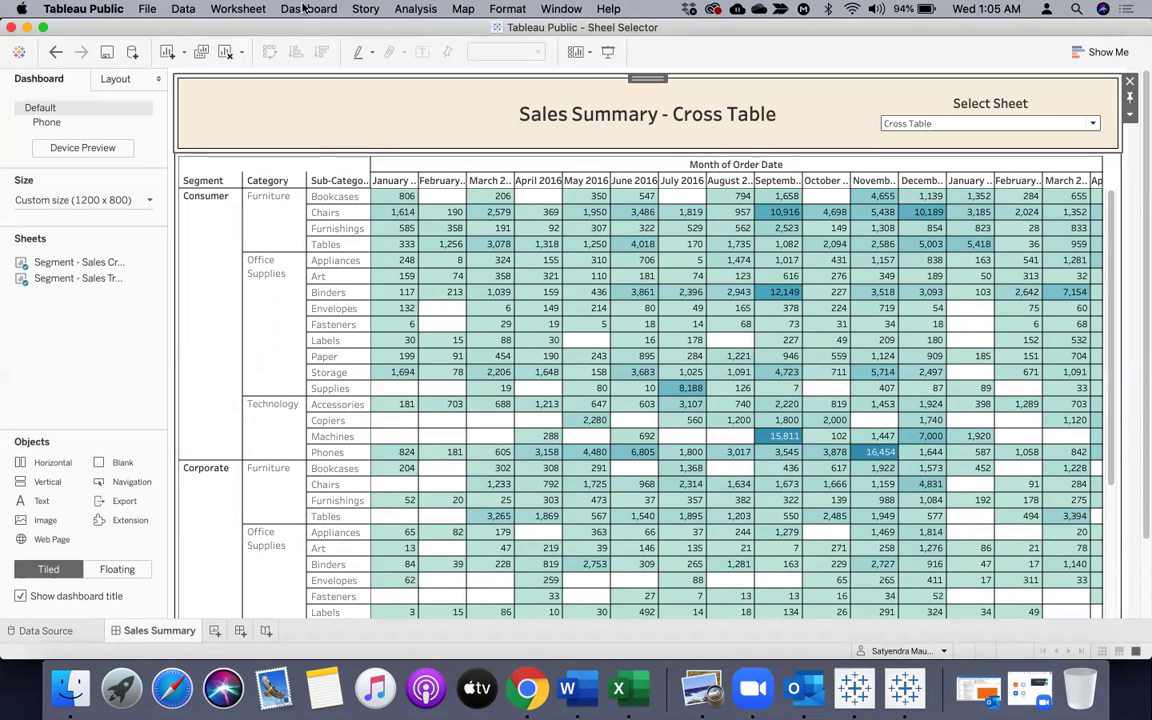
double_click(283, 27)
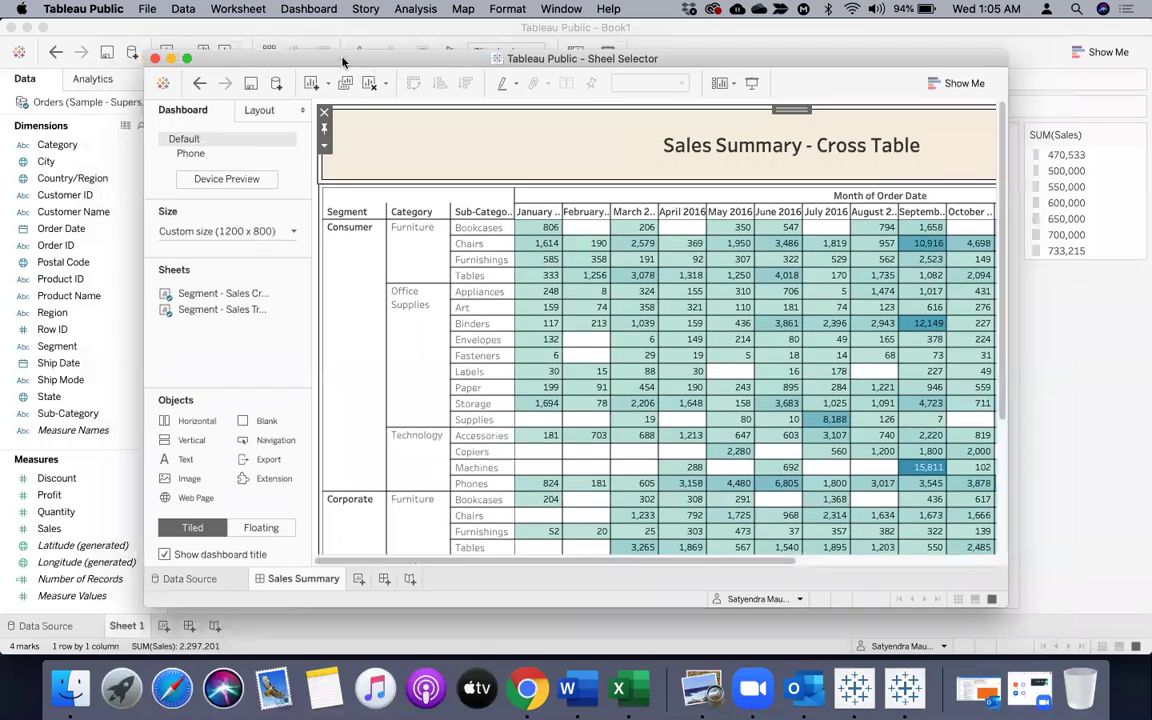
- Maximize the Sheel Selector workbook window and put it into full screen
double_click(355, 64)
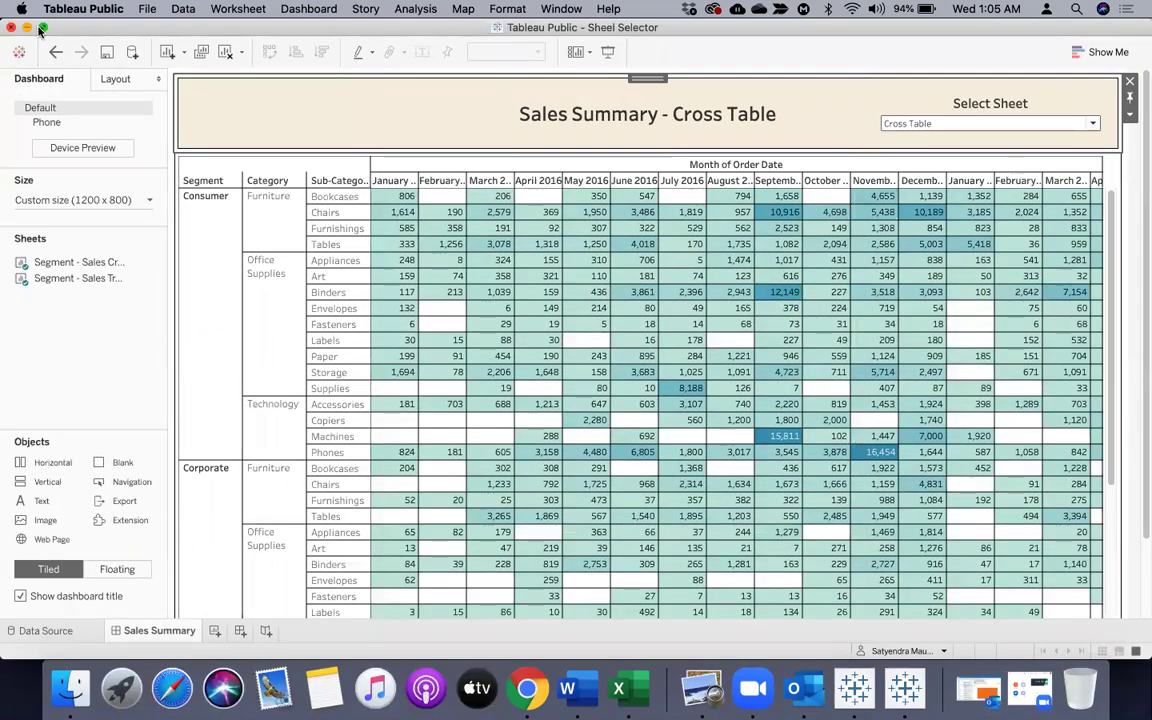
left_click(40, 28)
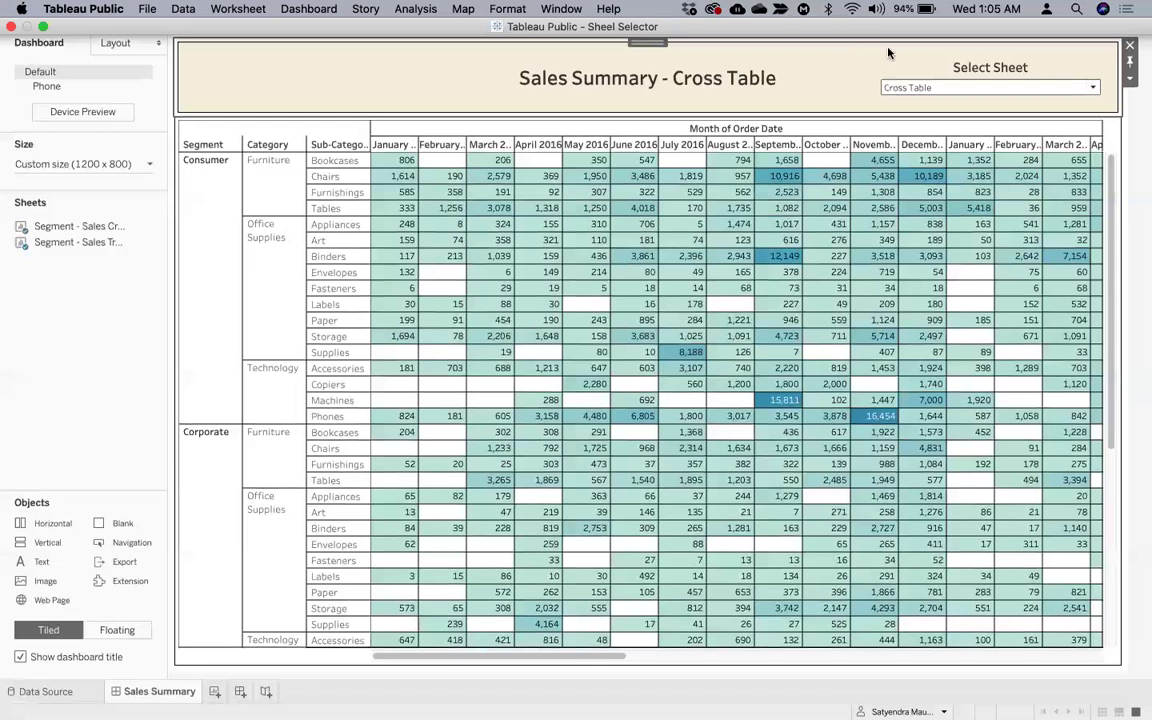
left_click(417, 9)
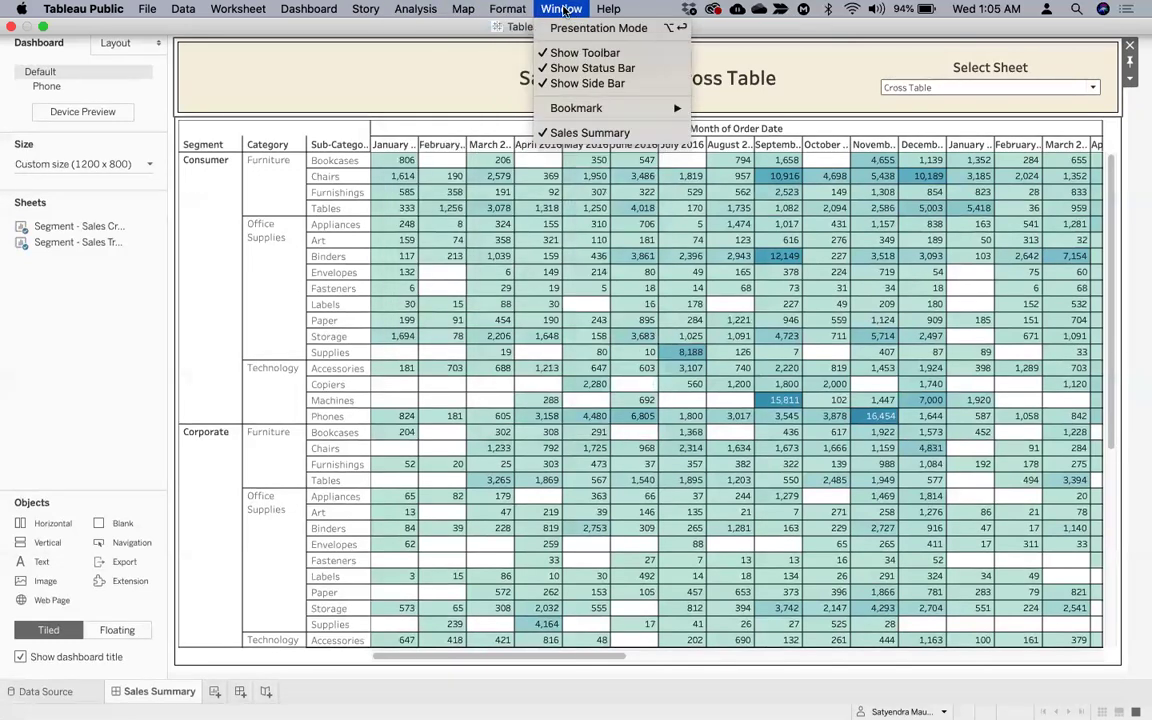
left_click(563, 9)
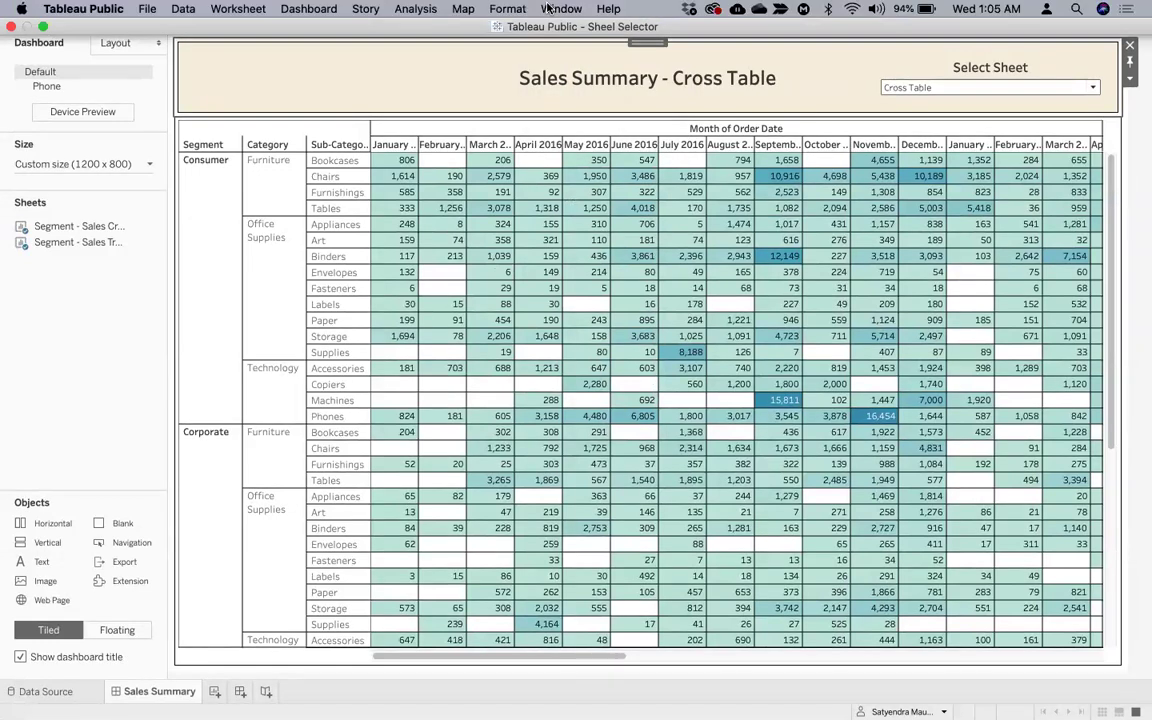
left_click(80, 9)
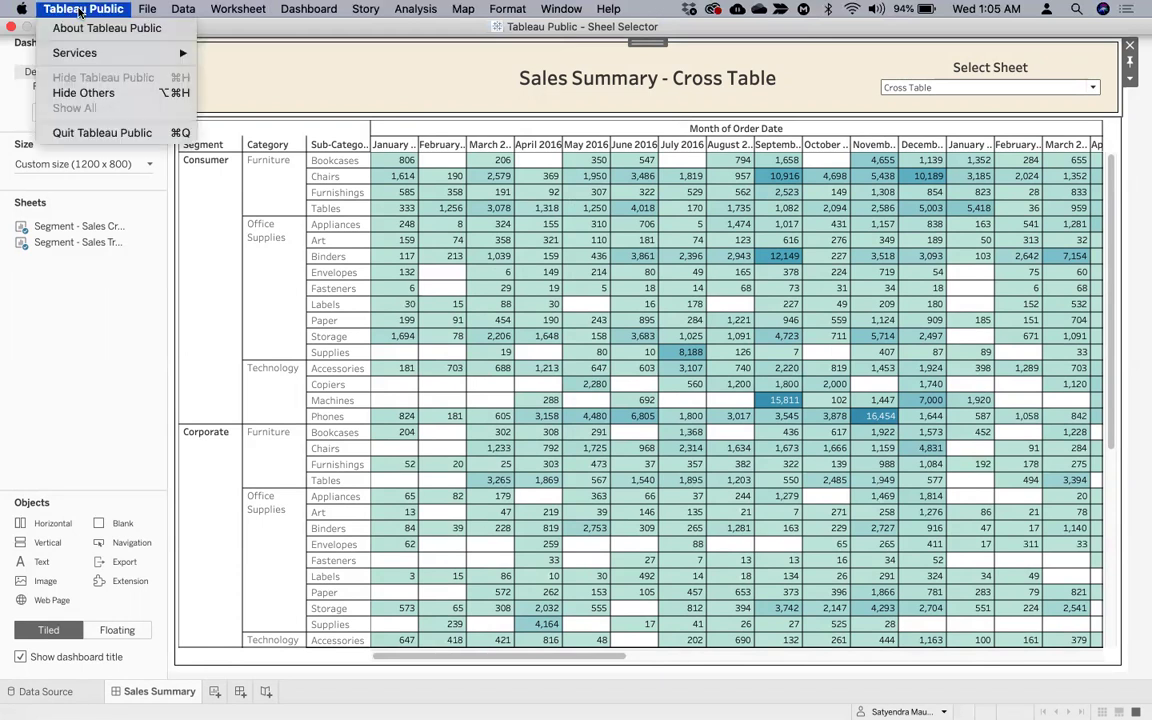
mouse_move(23, 13)
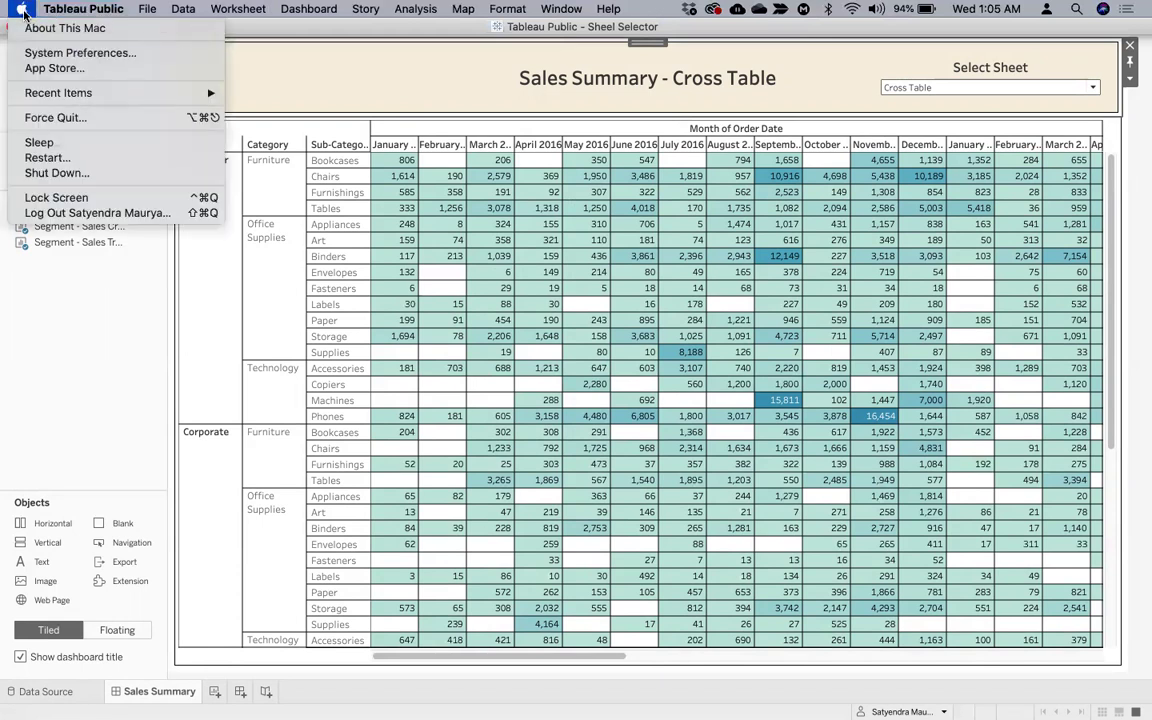
- Save the Sheel Selector workbook to Tableau Public and dismiss the publishing banner on its web page
mouse_move(140, 14)
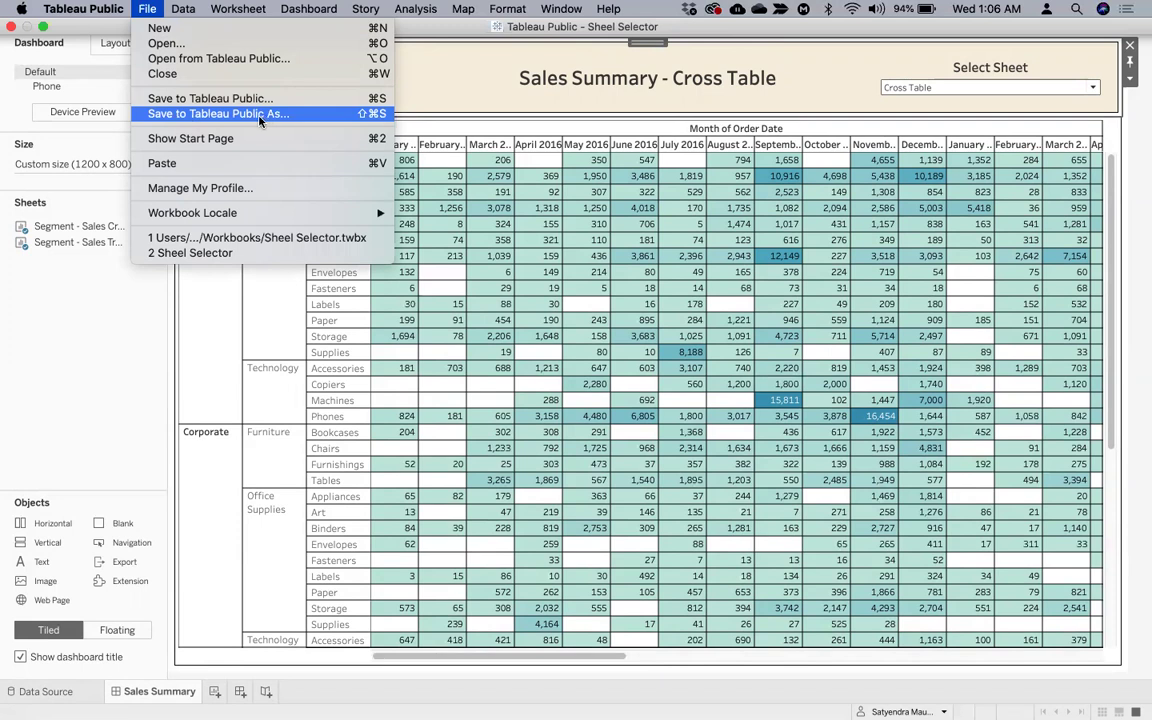
left_click(209, 100)
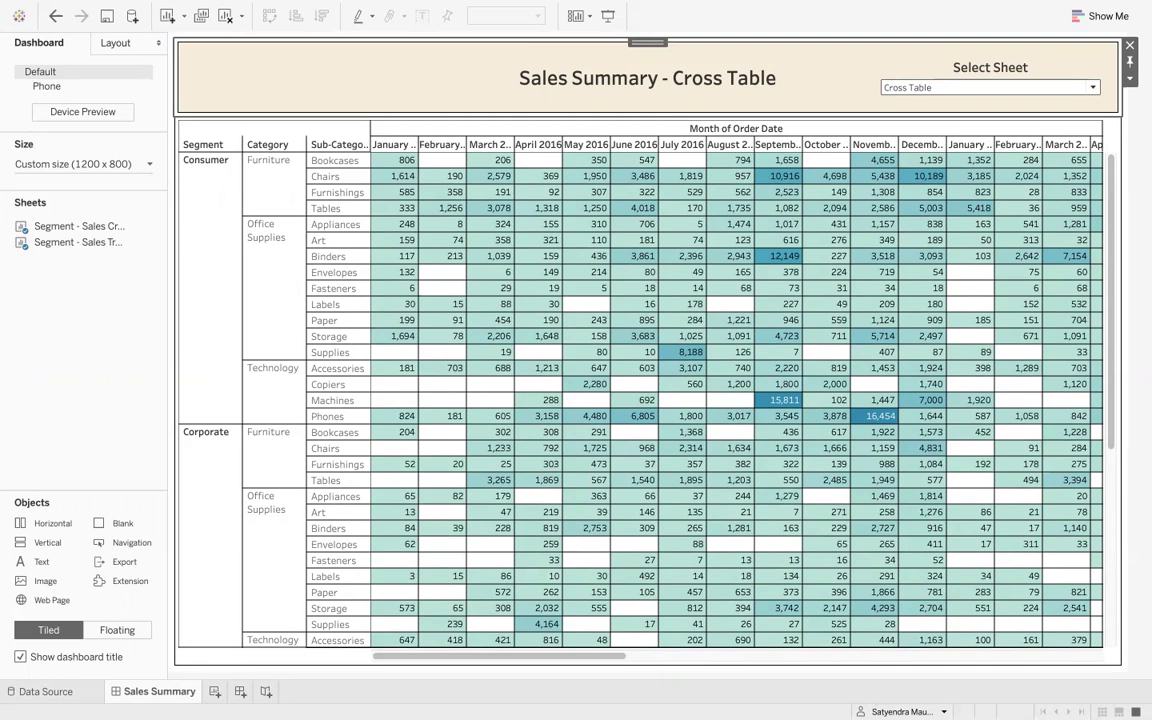
key("super+s")
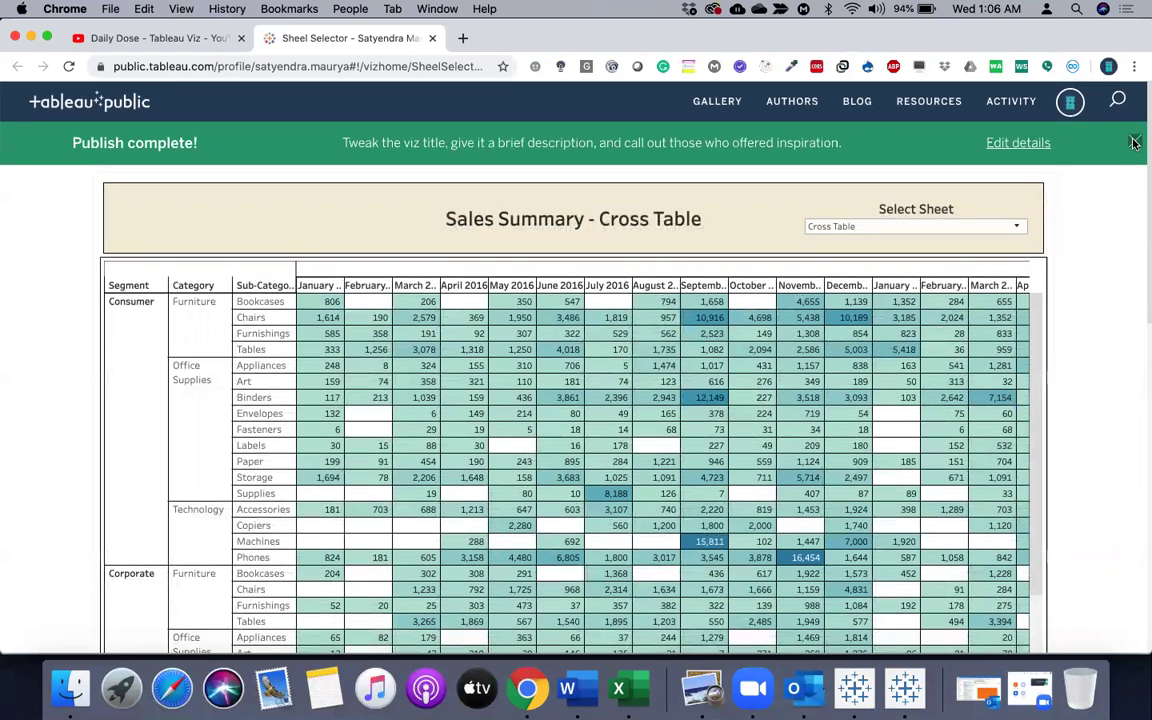
left_click(1134, 143)
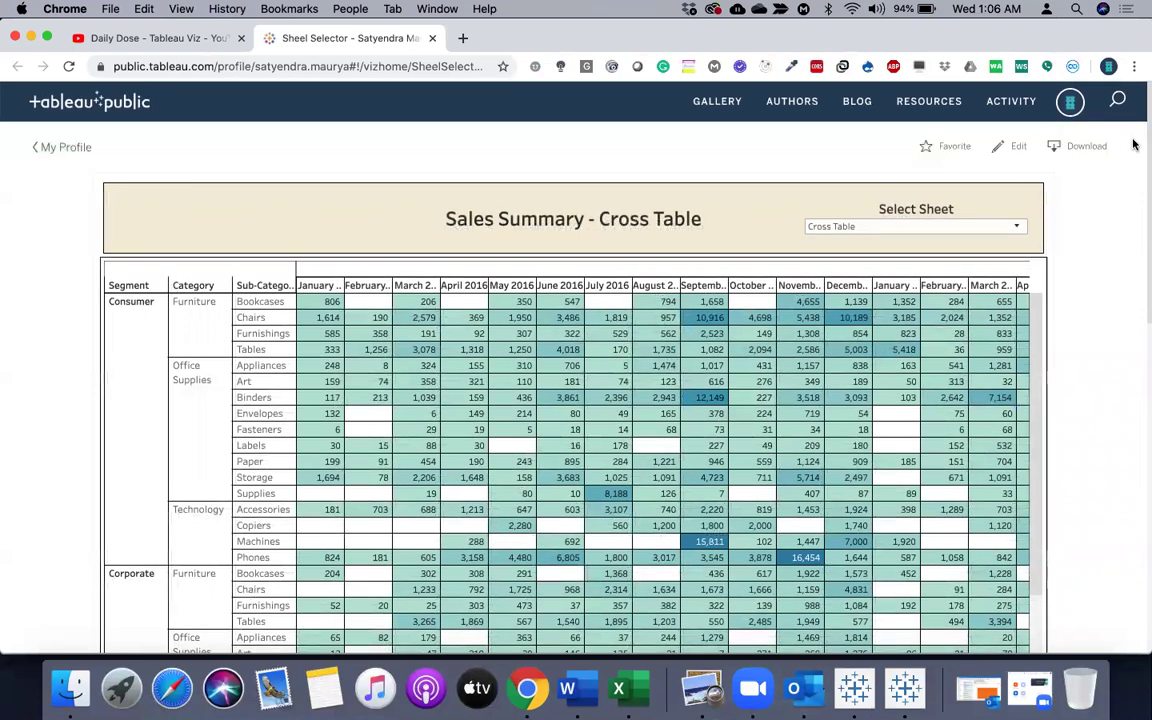
- Look over the published Sales Summary dashboard and try Select Sheet by switching to Trend and back to Cross Table
scroll(1121, 266, "down", 2)
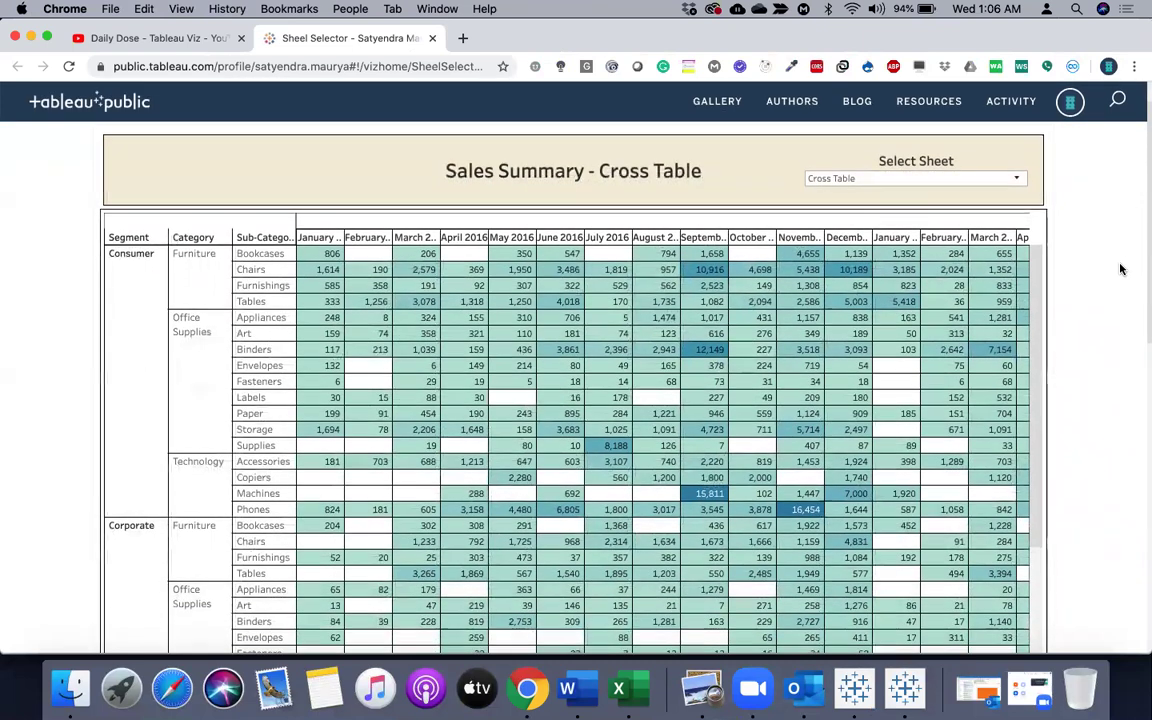
scroll(1121, 268, "down", 2)
scroll(1121, 269, "down", 2)
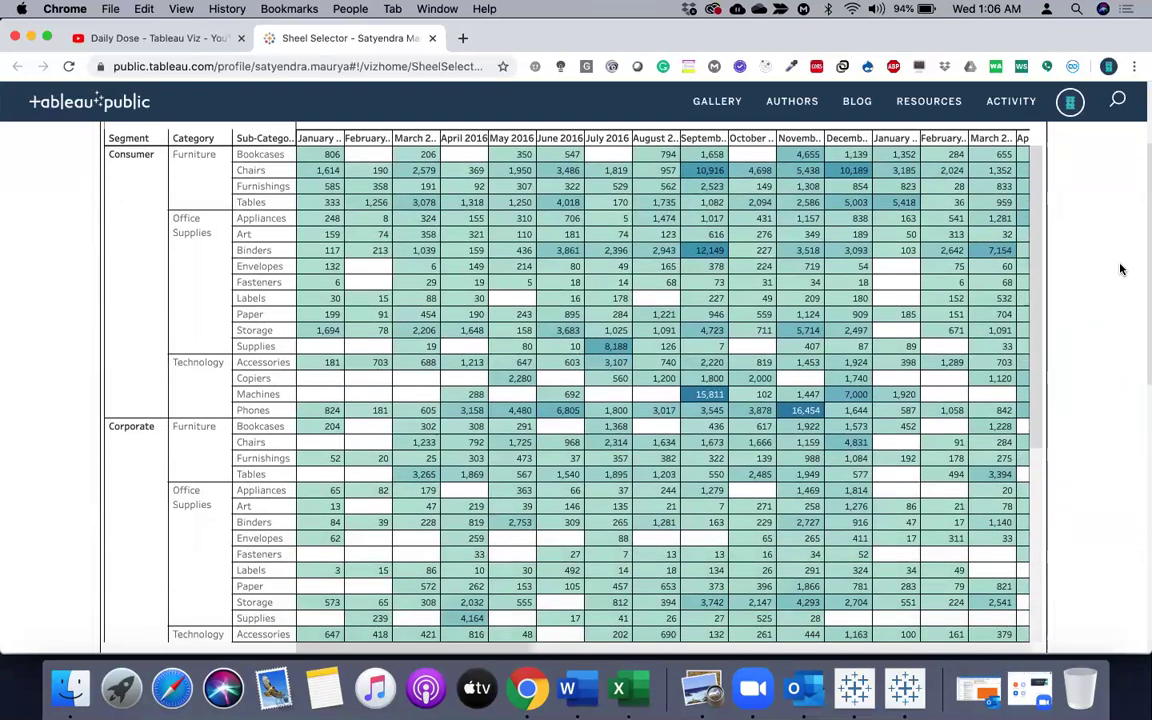
scroll(1121, 268, "up", 3)
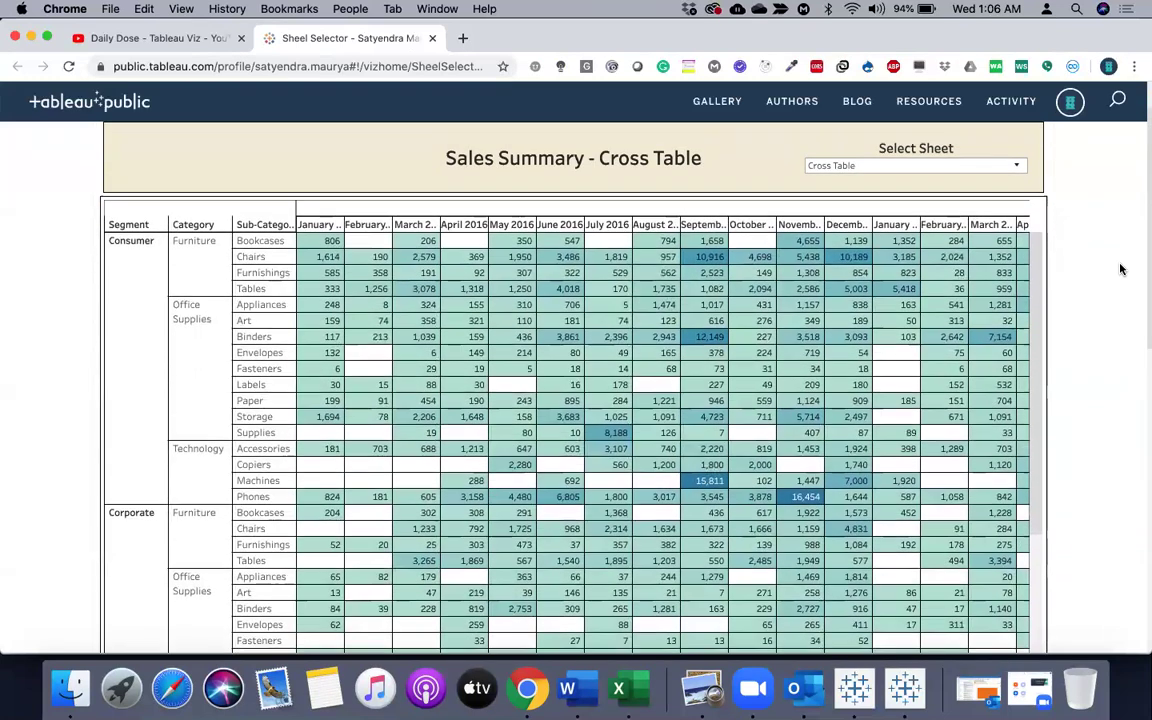
left_click(1070, 102)
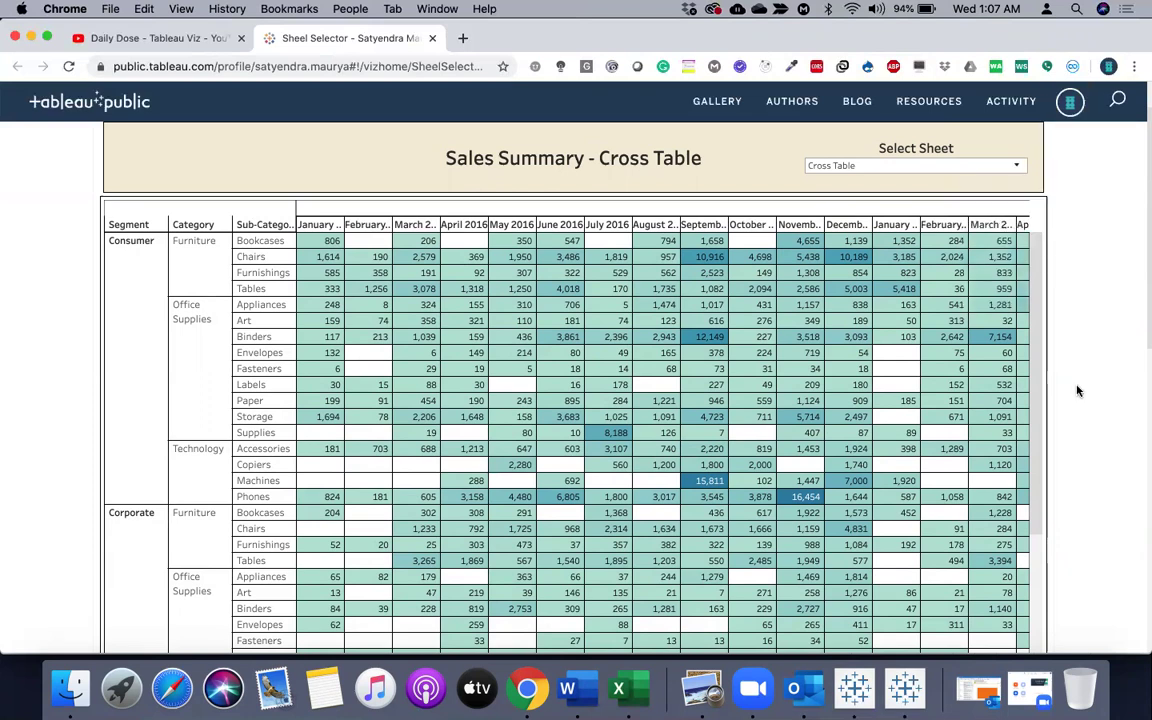
scroll(1077, 391, "down", 2)
scroll(1077, 391, "up", 3)
left_click(931, 233)
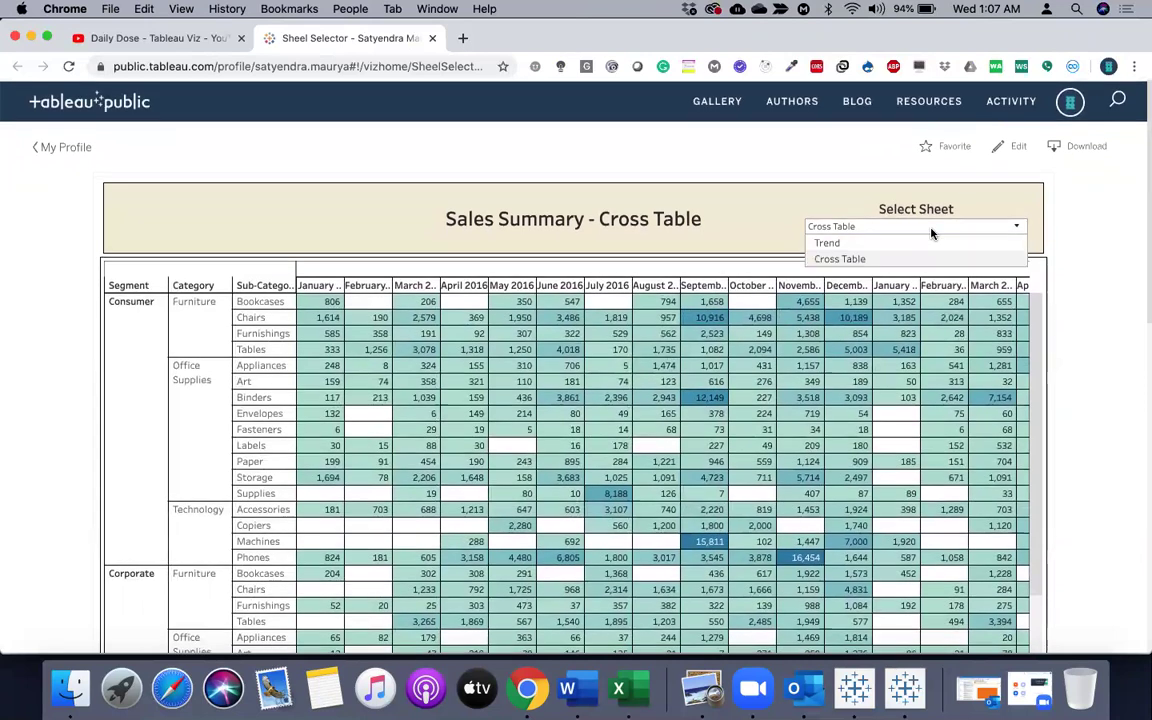
left_click(845, 242)
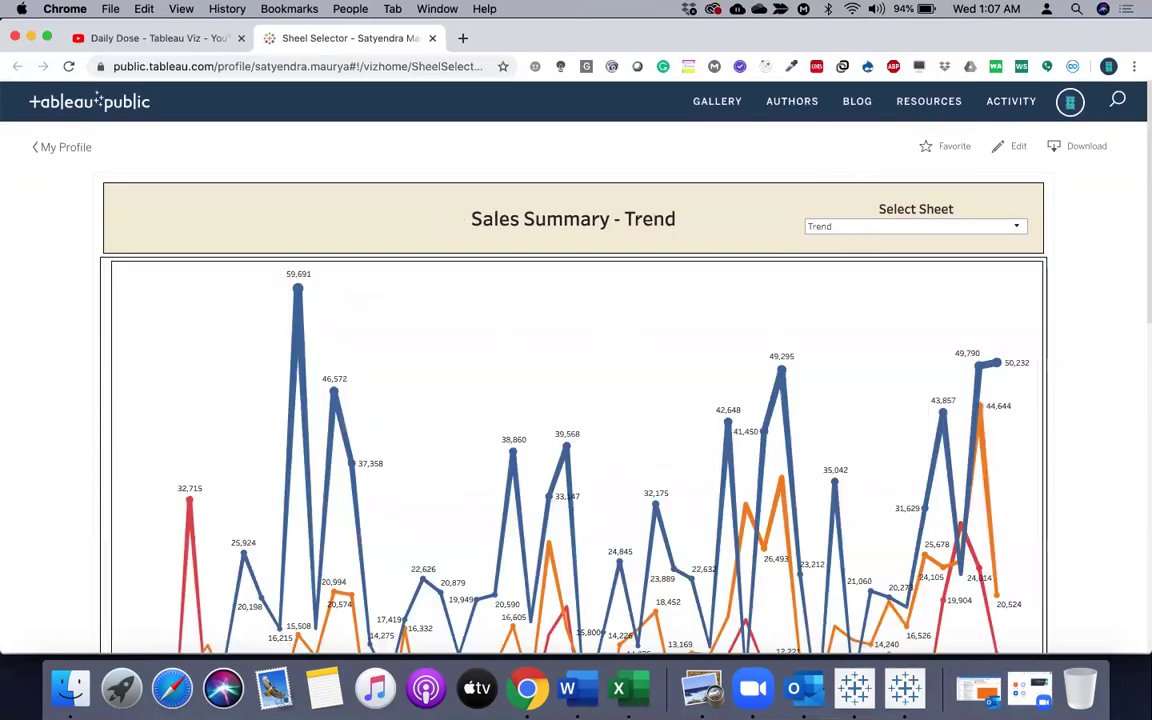
left_click(900, 226)
left_click(843, 257)
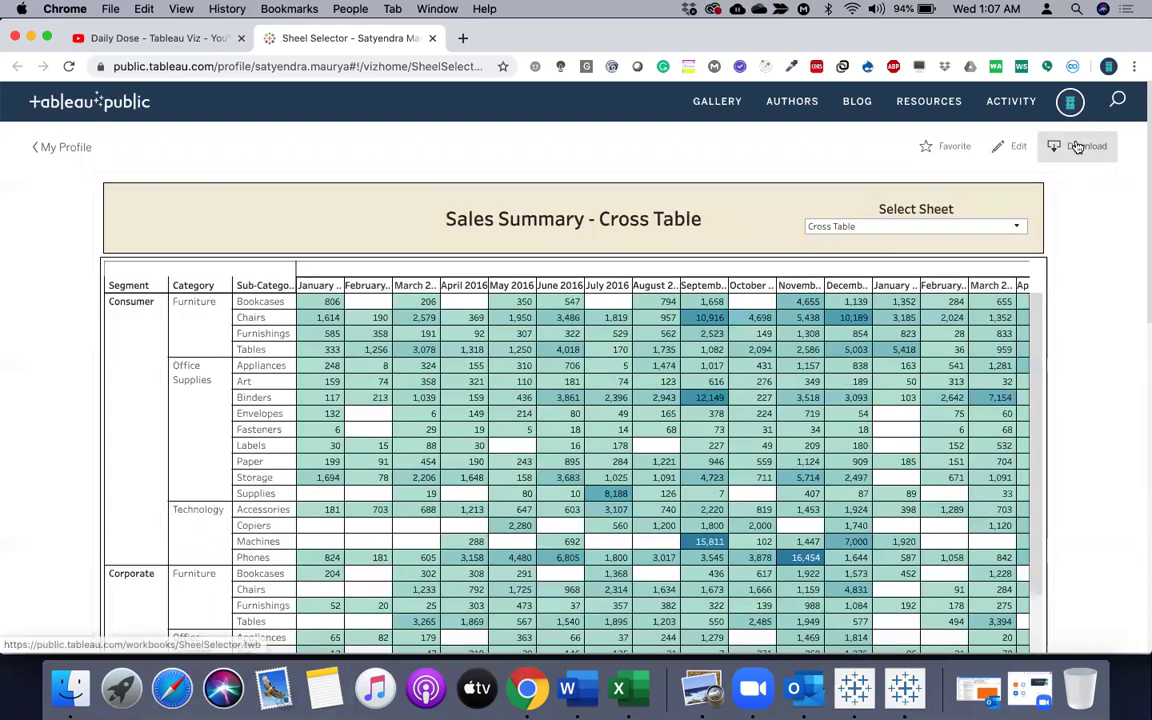
- Check the file formats offered for downloading the published dashboard, and close the download options
scroll(1081, 197, "down", 5)
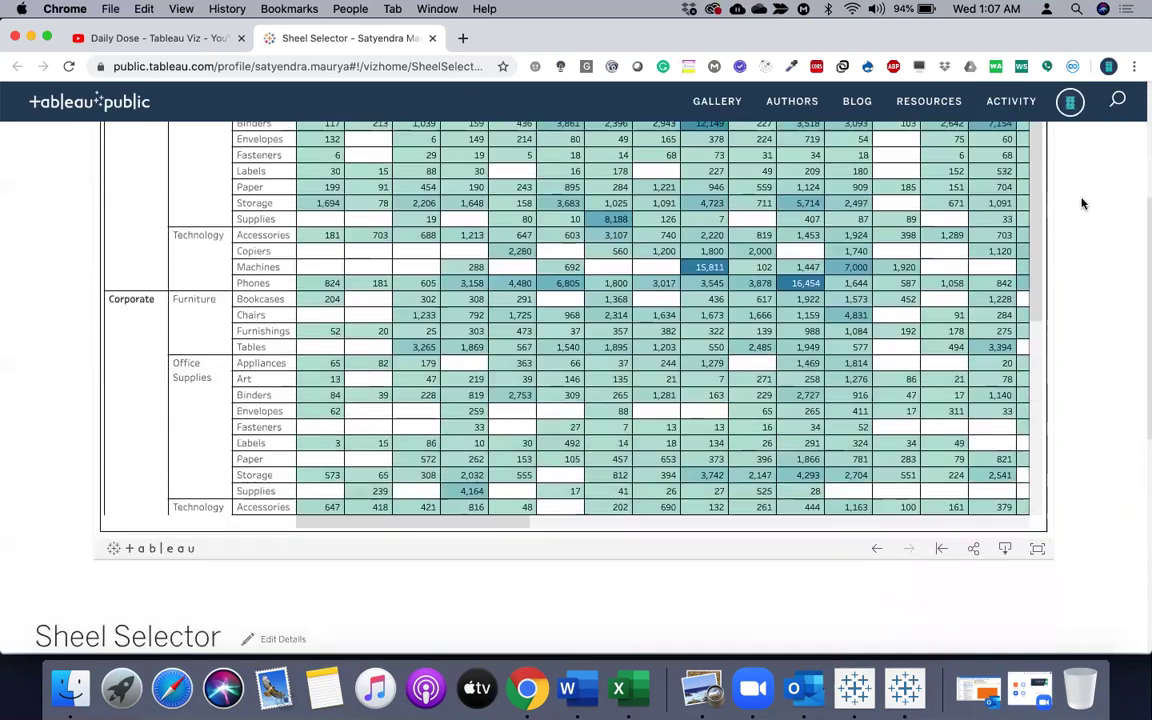
left_click(1007, 547)
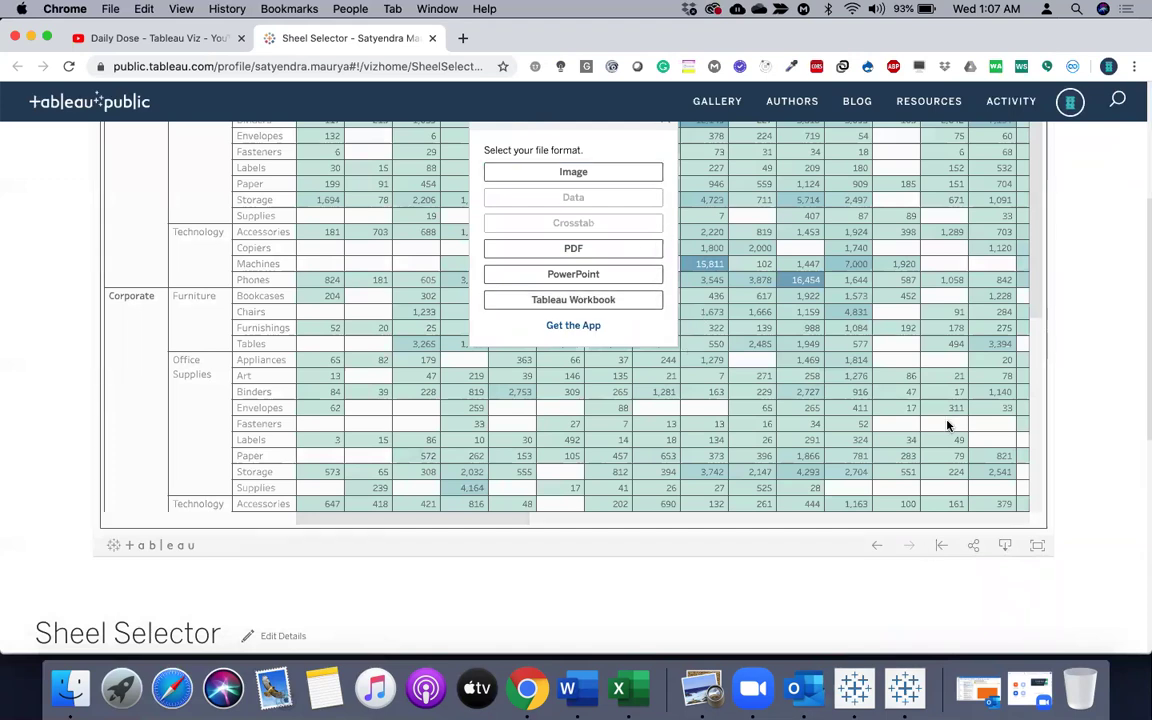
scroll(946, 427, "up", 2)
left_click(666, 213)
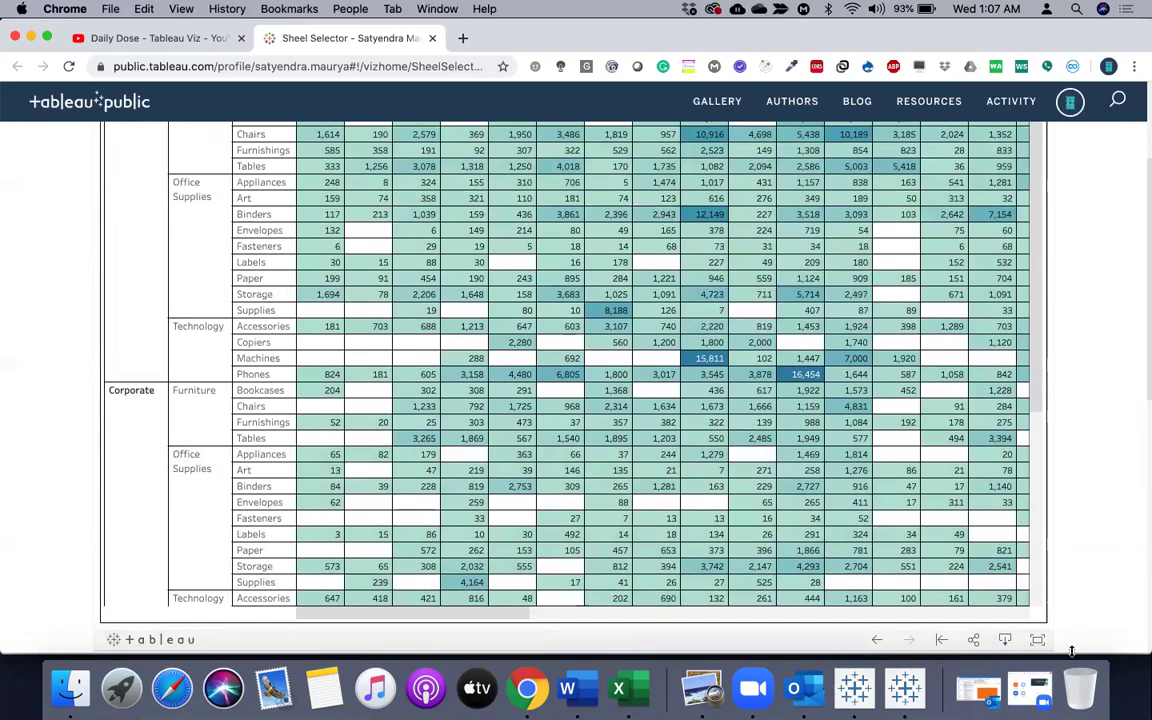
- View the published dashboard in full screen, switch Select Sheet to Trend, and exit full screen
left_click(1037, 640)
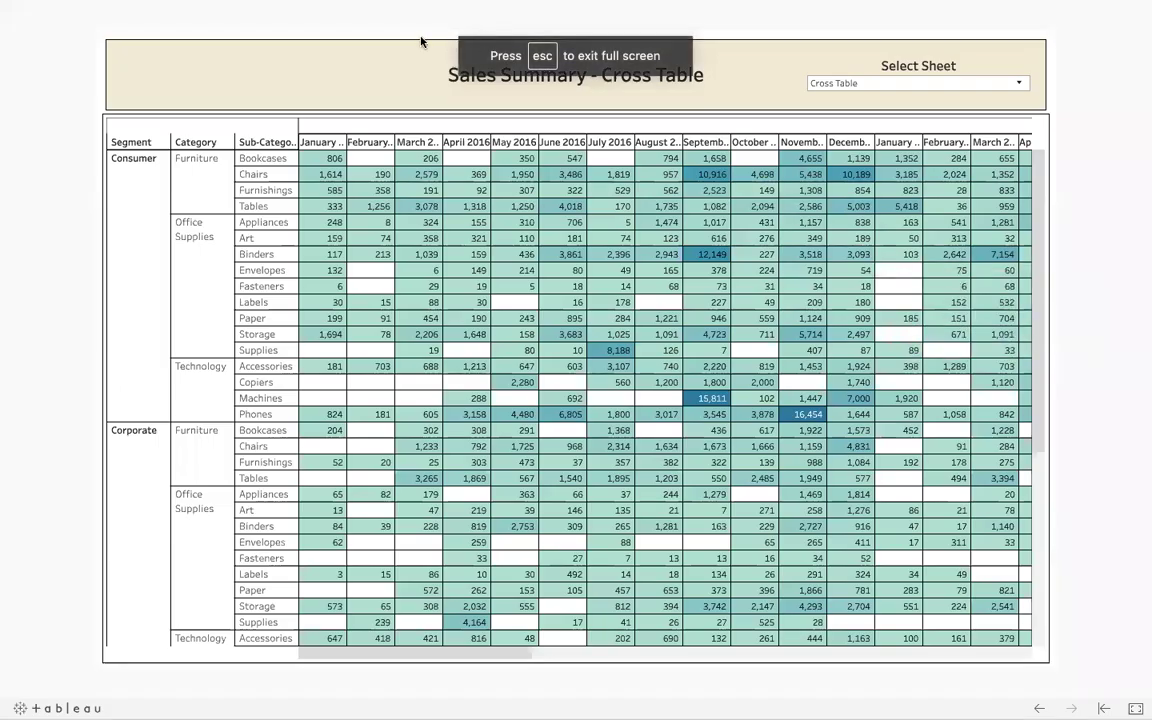
left_click(1005, 86)
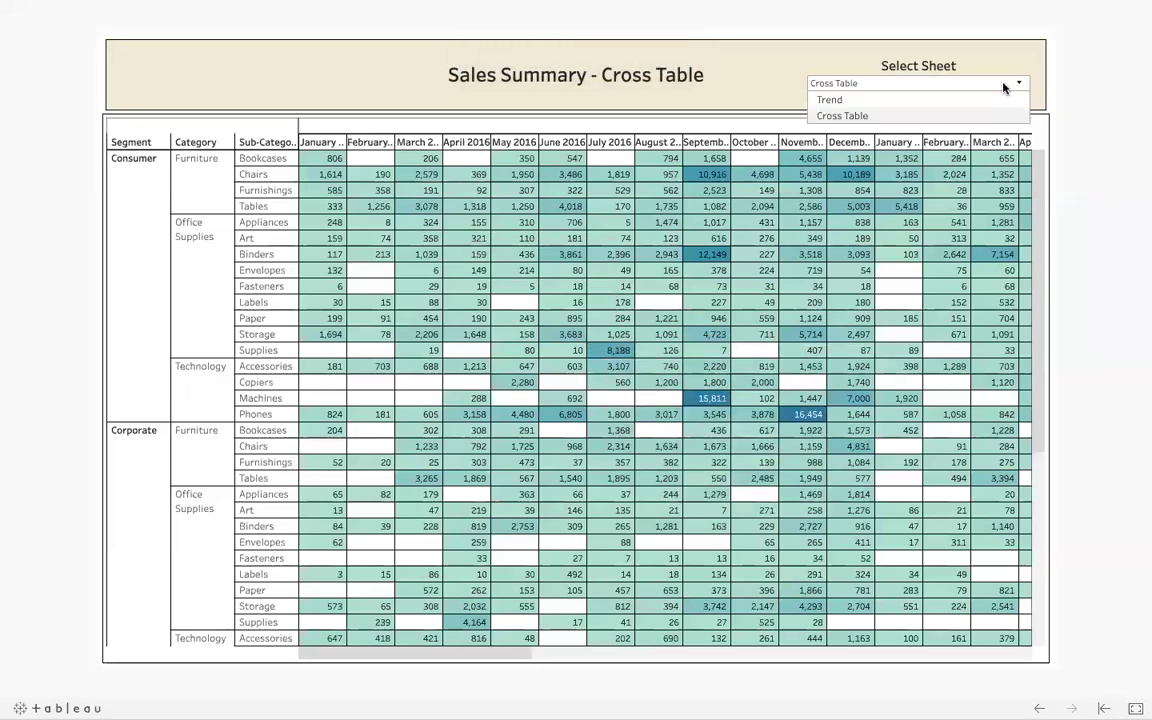
left_click(985, 115)
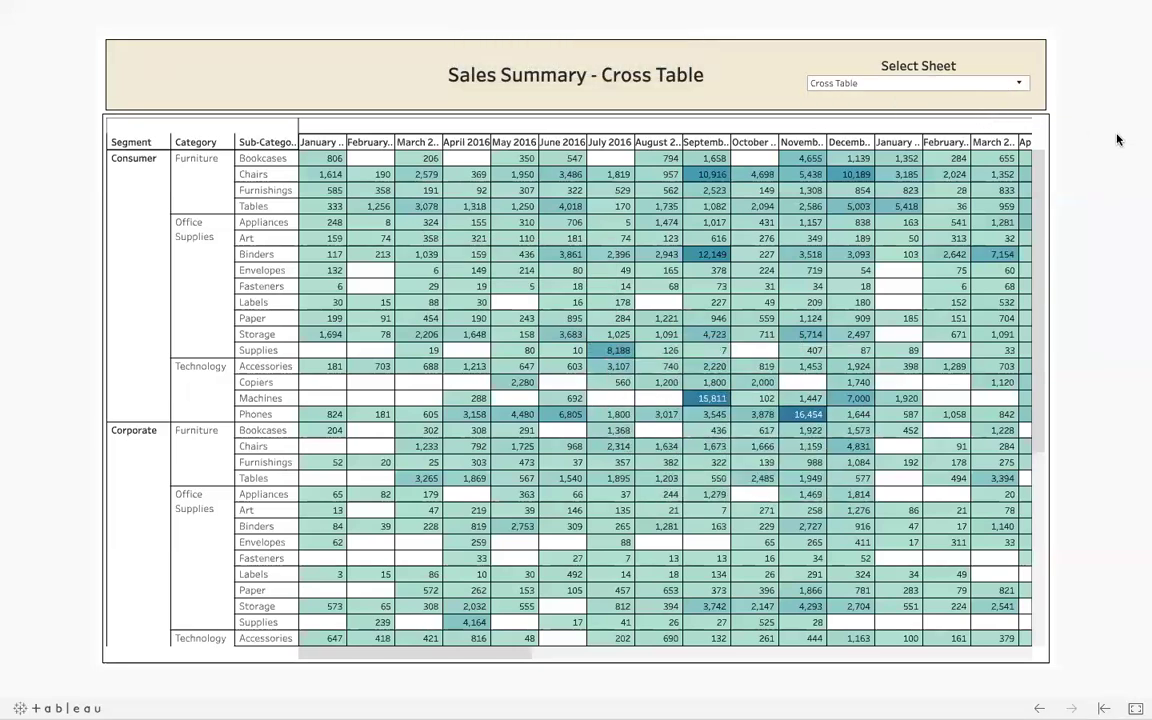
left_click(992, 86)
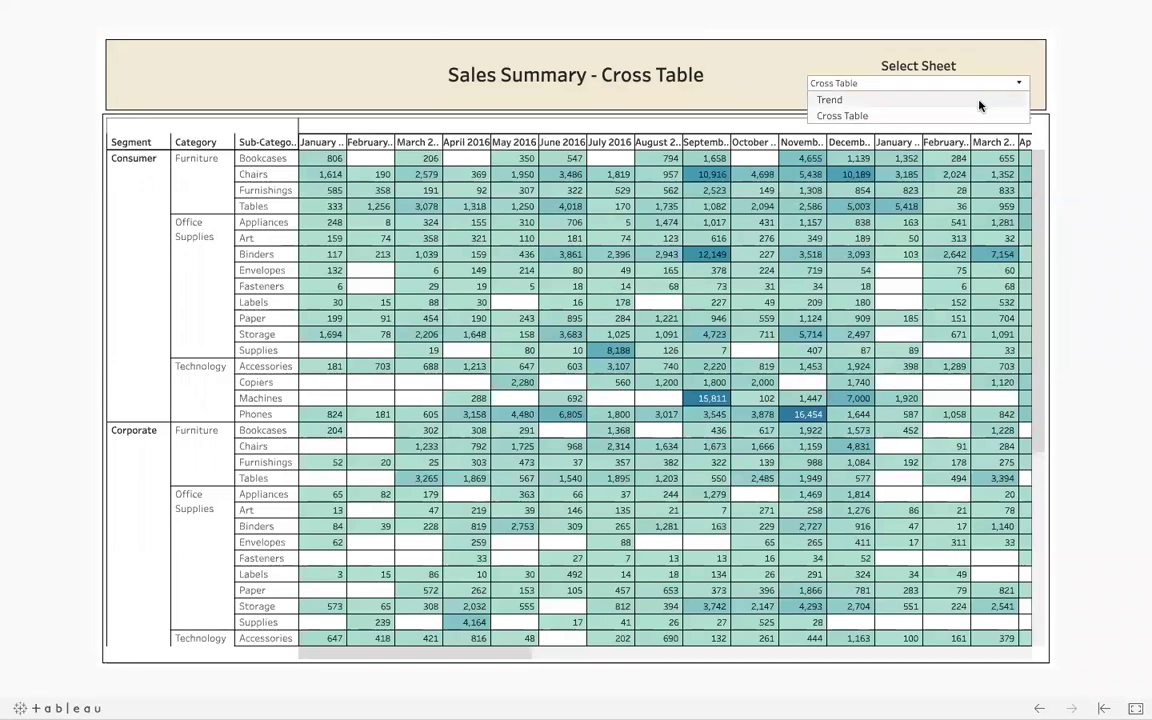
left_click(980, 102)
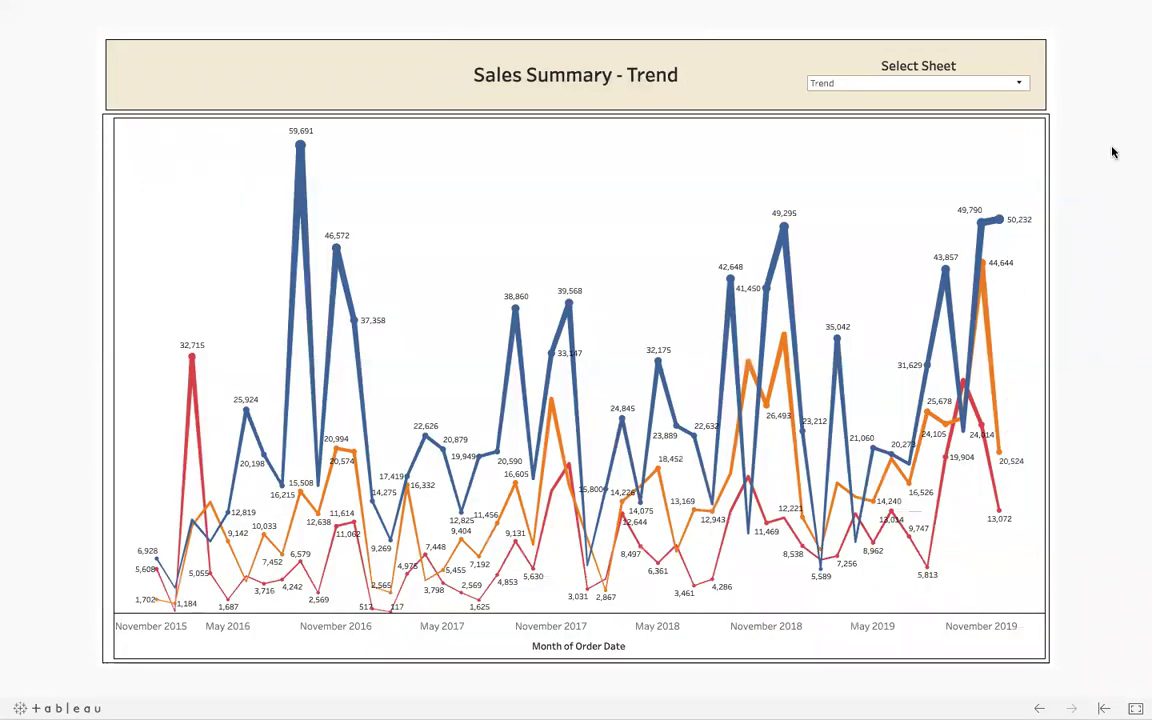
key("Escape")
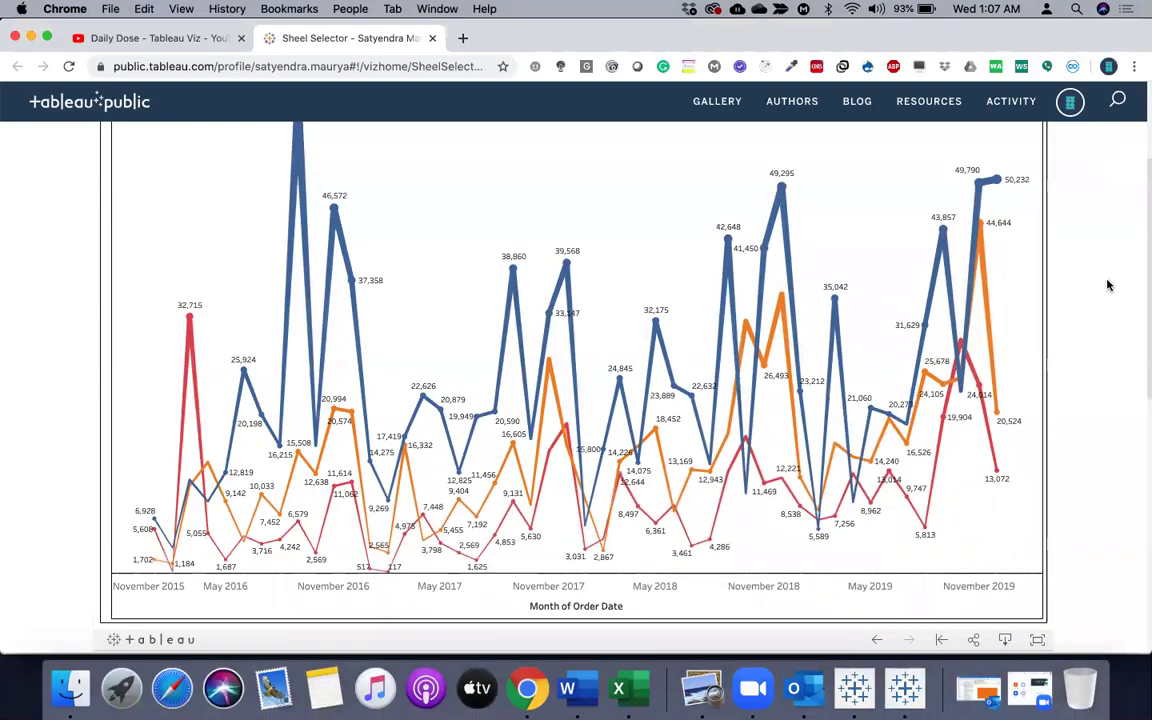
- Review the published viz's details below the dashboard and open the author's own profile page
scroll(1098, 284, "down", 3)
scroll(1098, 284, "down", 5)
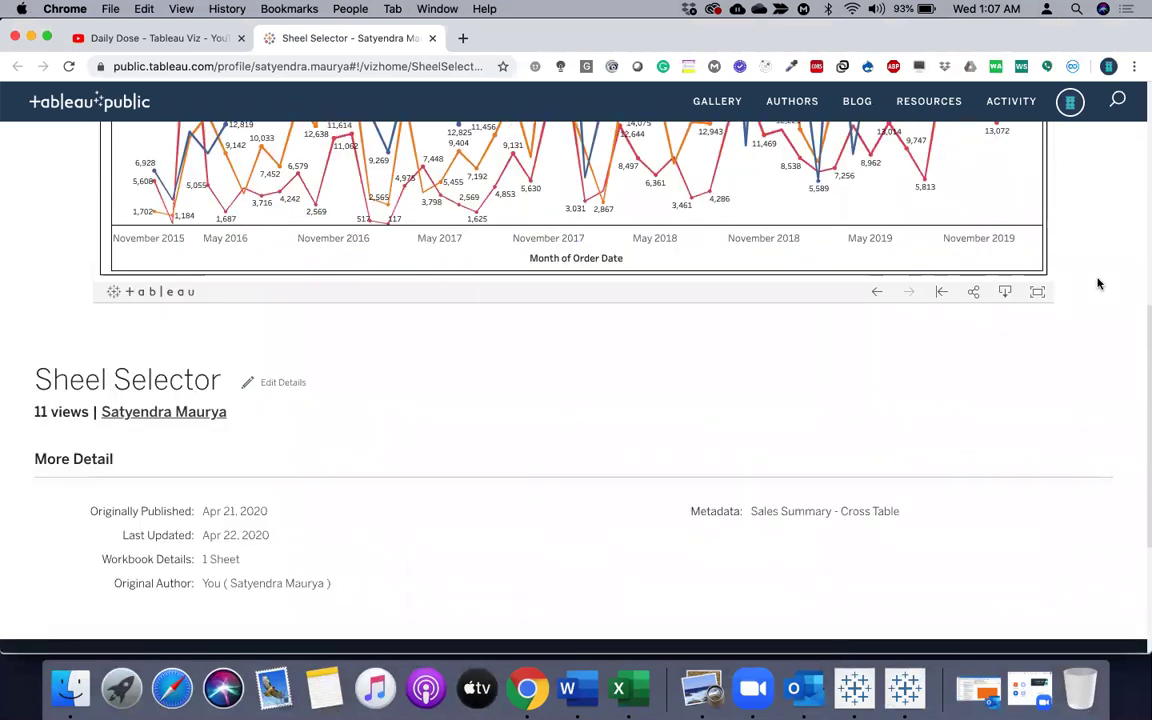
scroll(1098, 284, "up", 10)
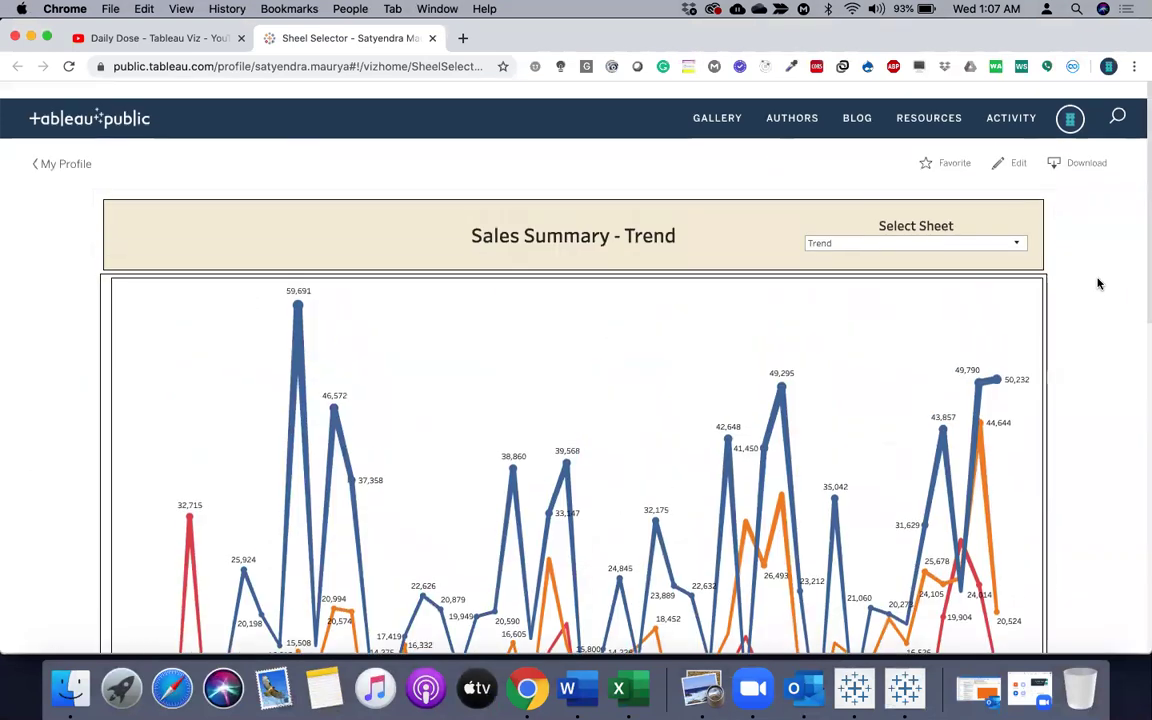
left_click(48, 150)
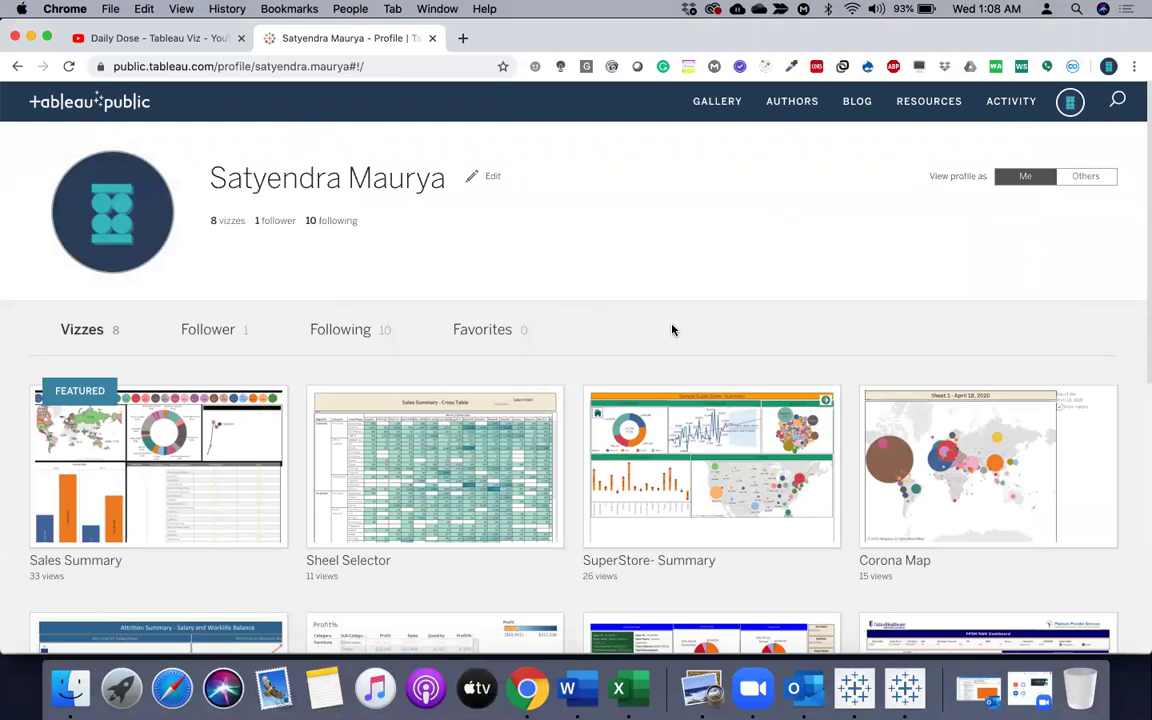
- Open the Tableau Public gallery and browse its Viz of the Day examples
left_click(691, 108)
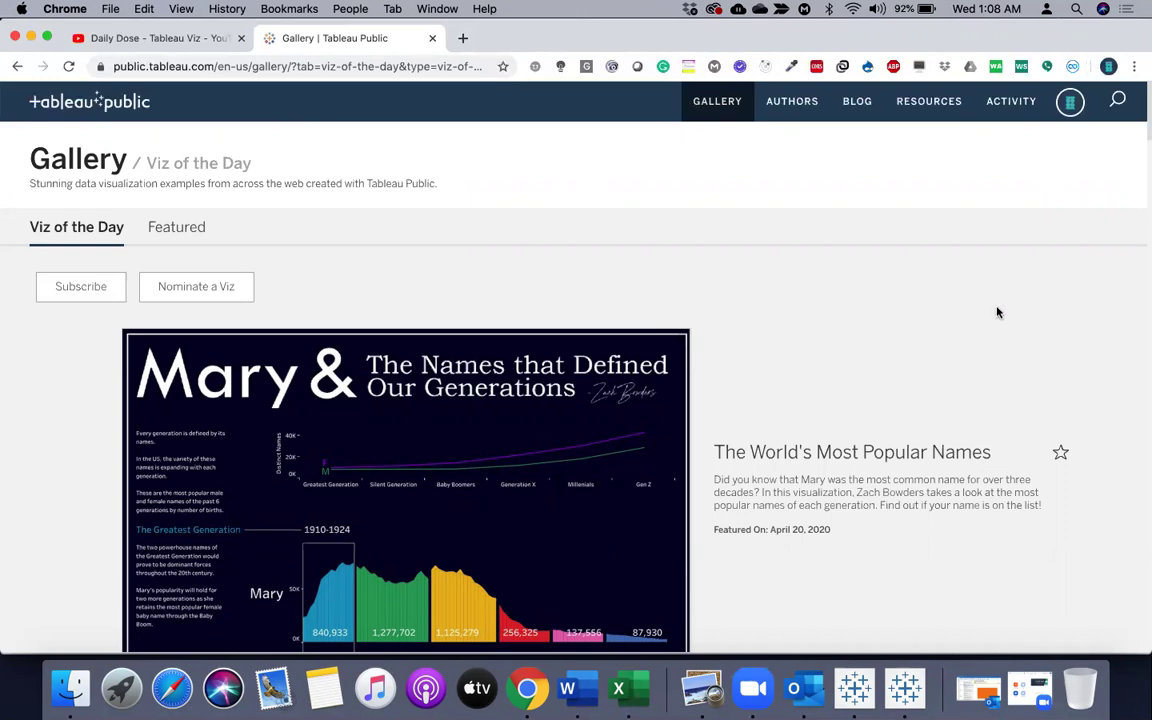
scroll(997, 313, "down", 3)
scroll(997, 313, "down", 2)
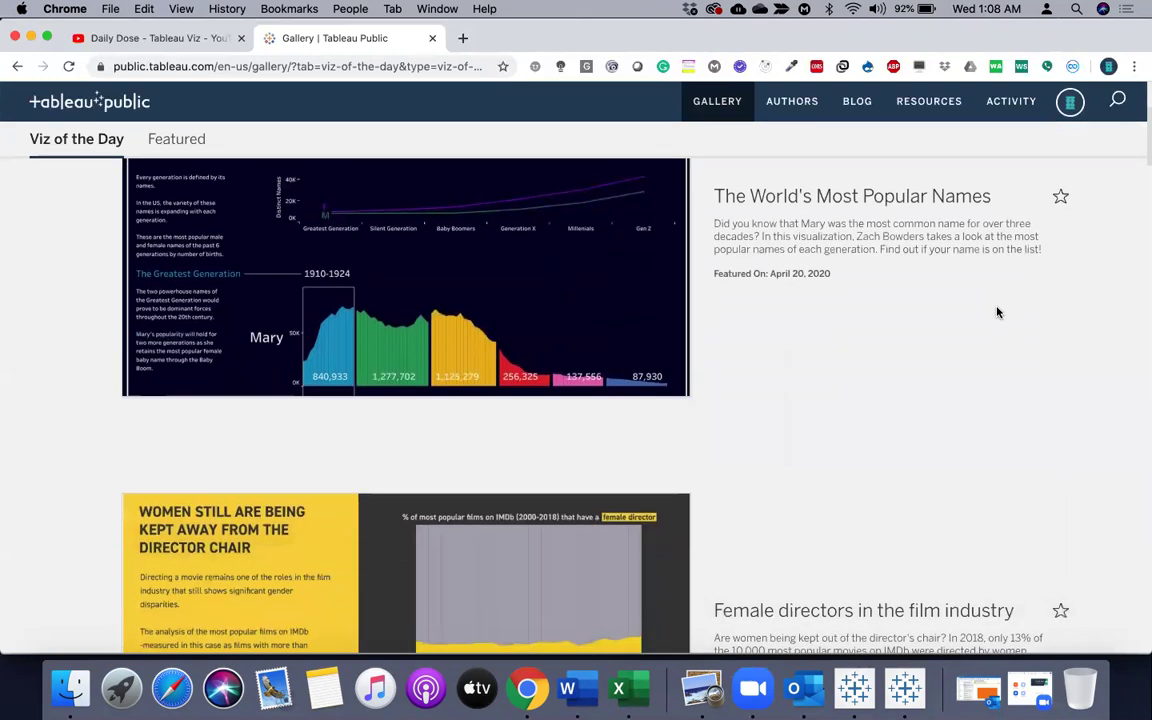
scroll(997, 313, "down", 3)
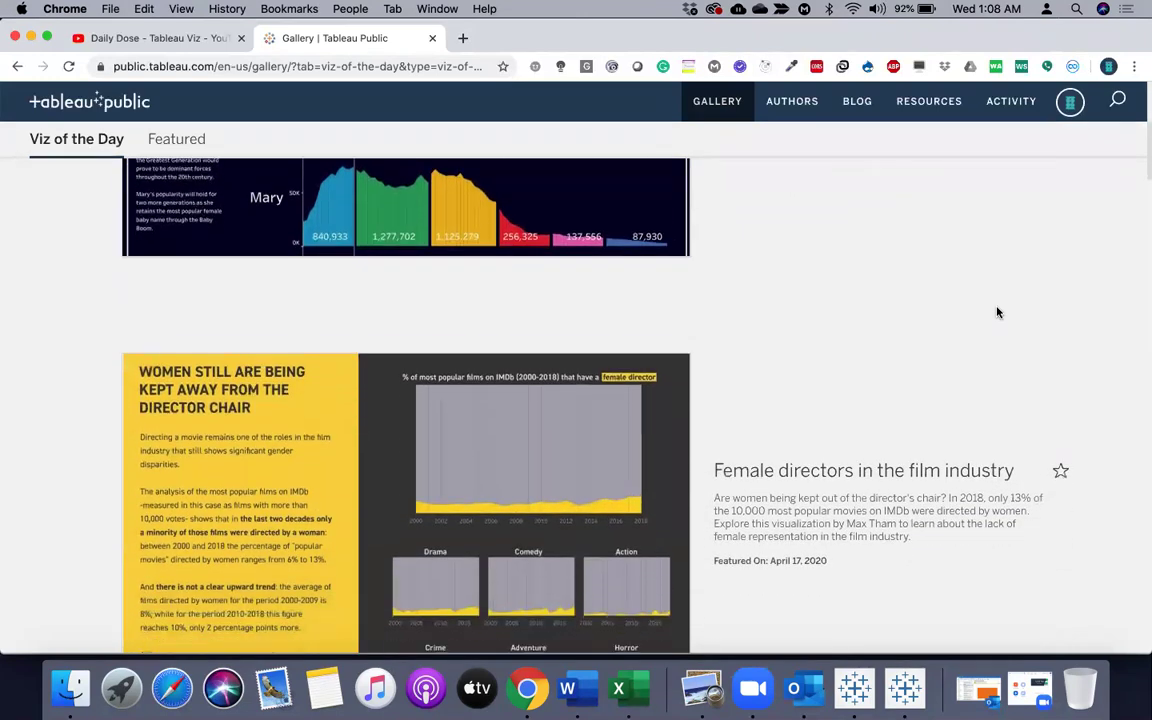
scroll(997, 313, "down", 2)
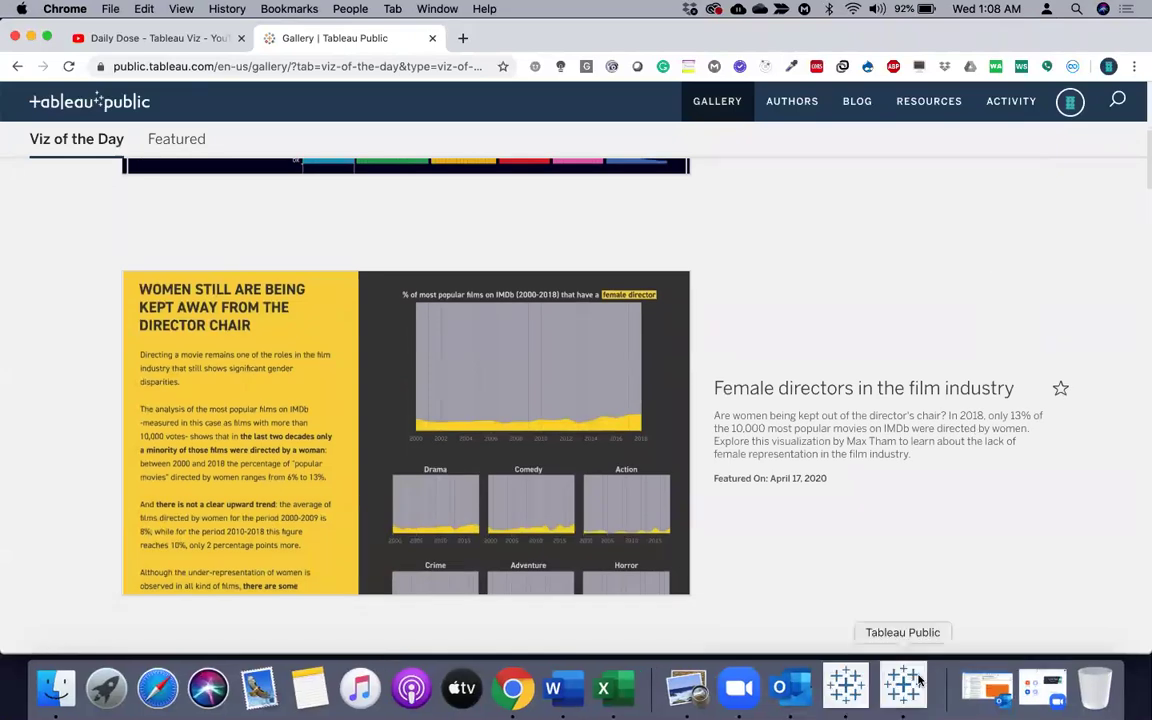
- Switch back to the Sheel Selector workbook in the Tableau Public desktop app
left_click(918, 680)
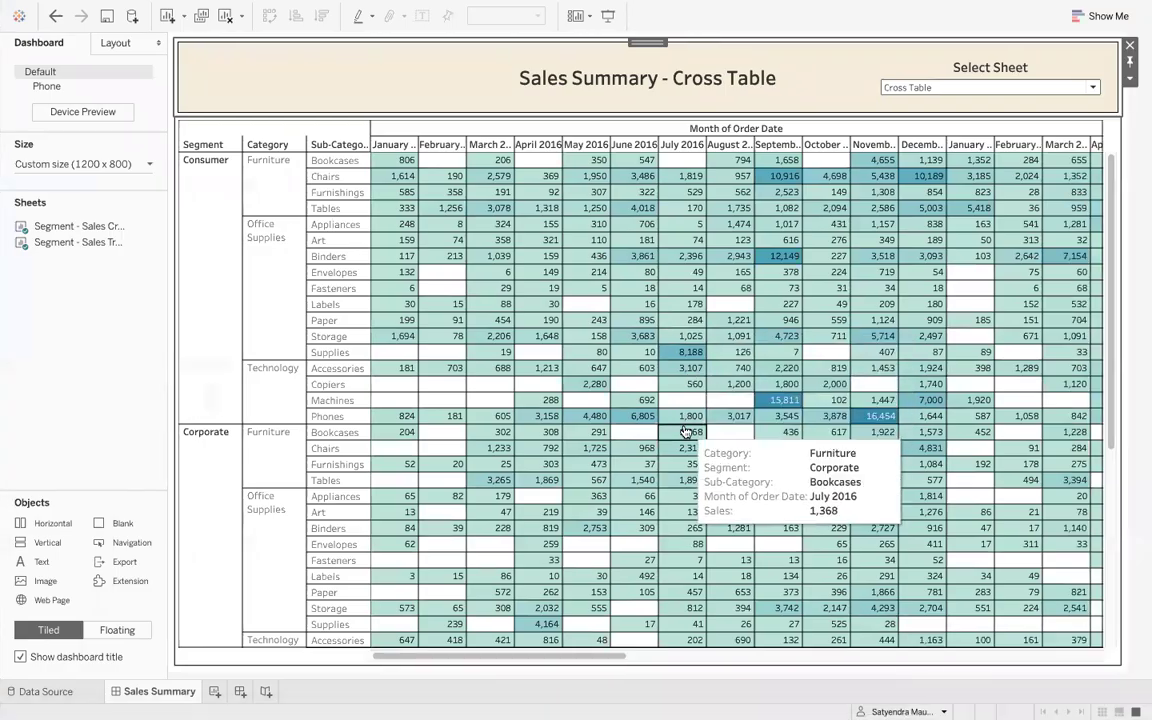
mouse_move(94, 6)
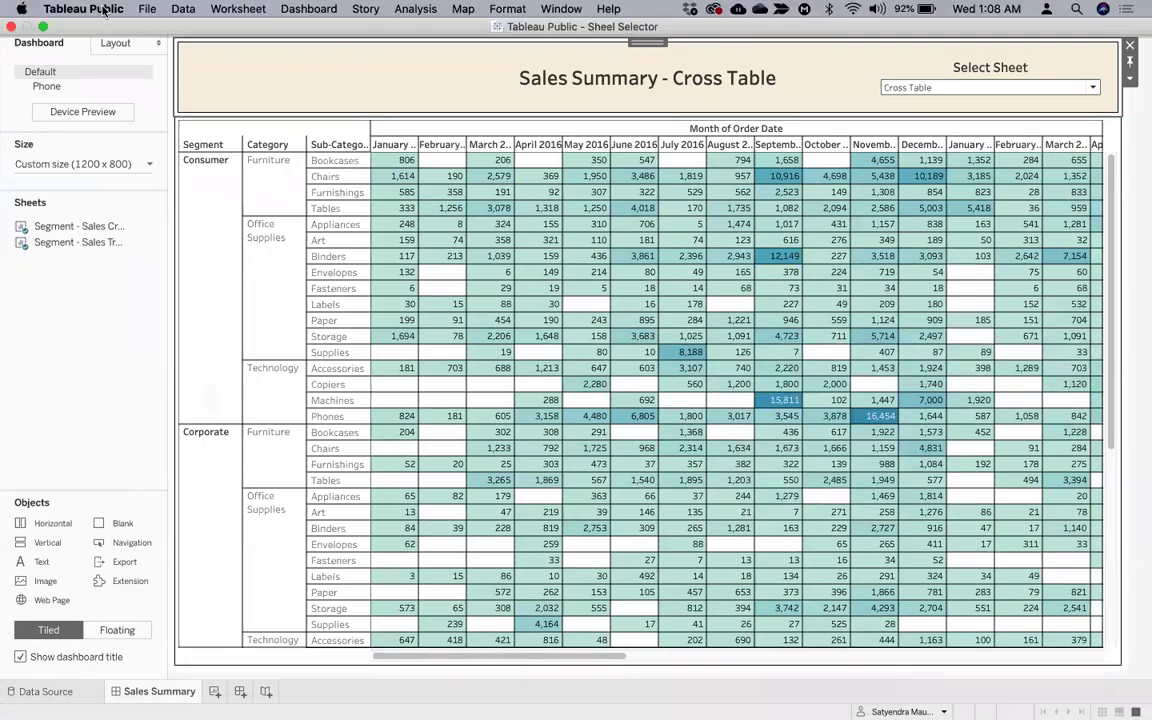
- Take the workbook window out of full screen and switch to Chrome to browse more Viz of the Day examples in the Tableau Public gallery
left_click(43, 27)
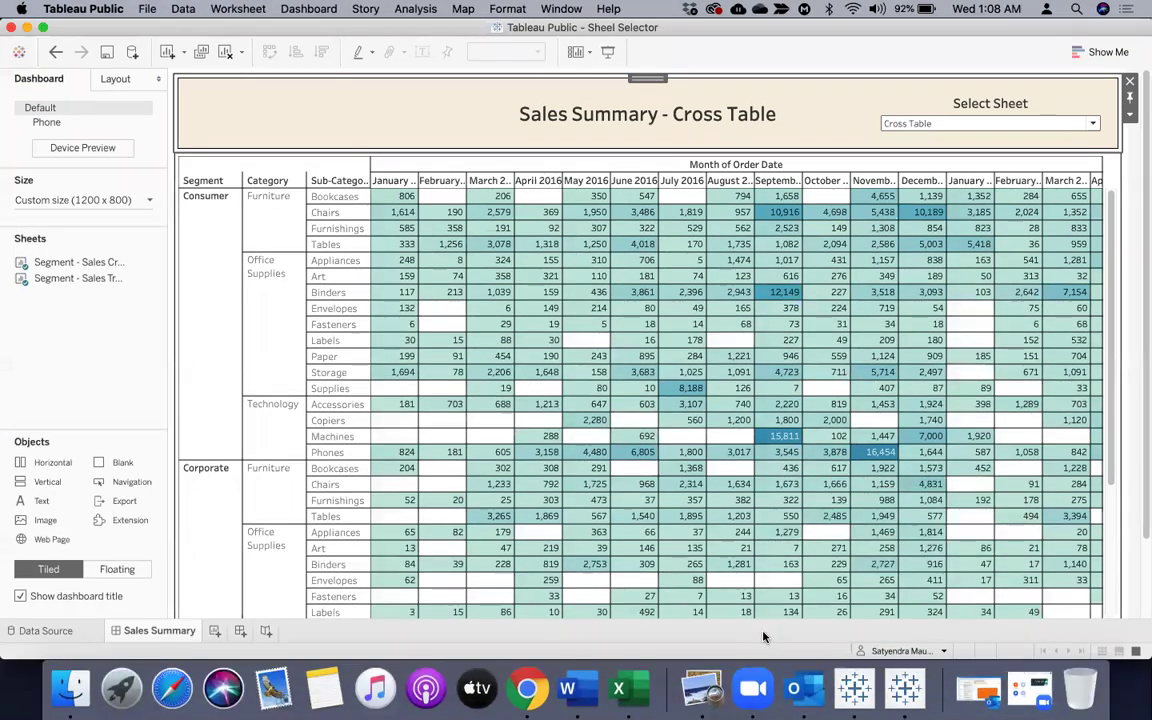
left_click(520, 682)
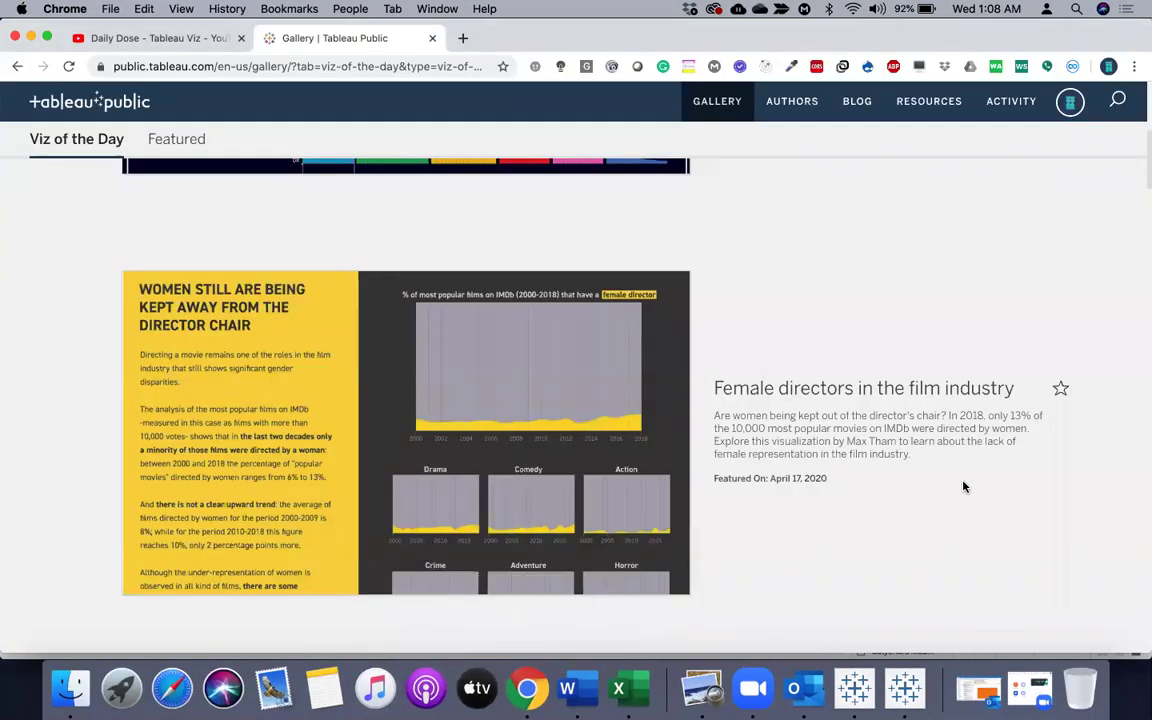
scroll(963, 487, "down", 5)
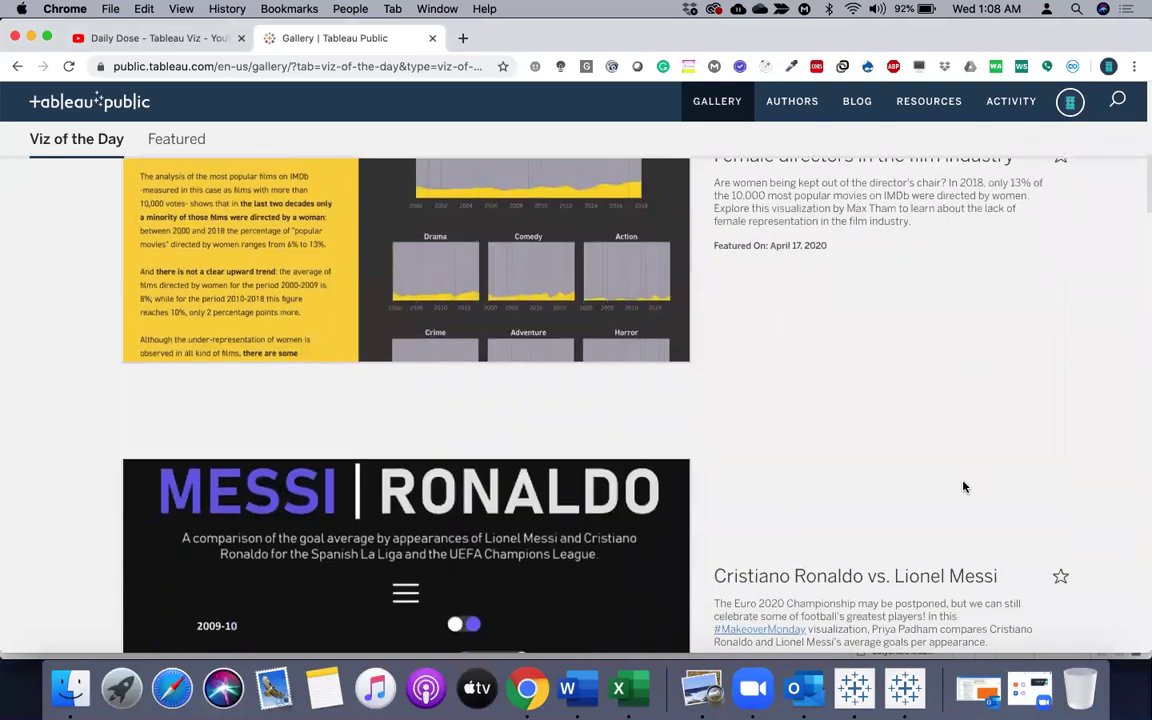
scroll(964, 486, "up", 1)
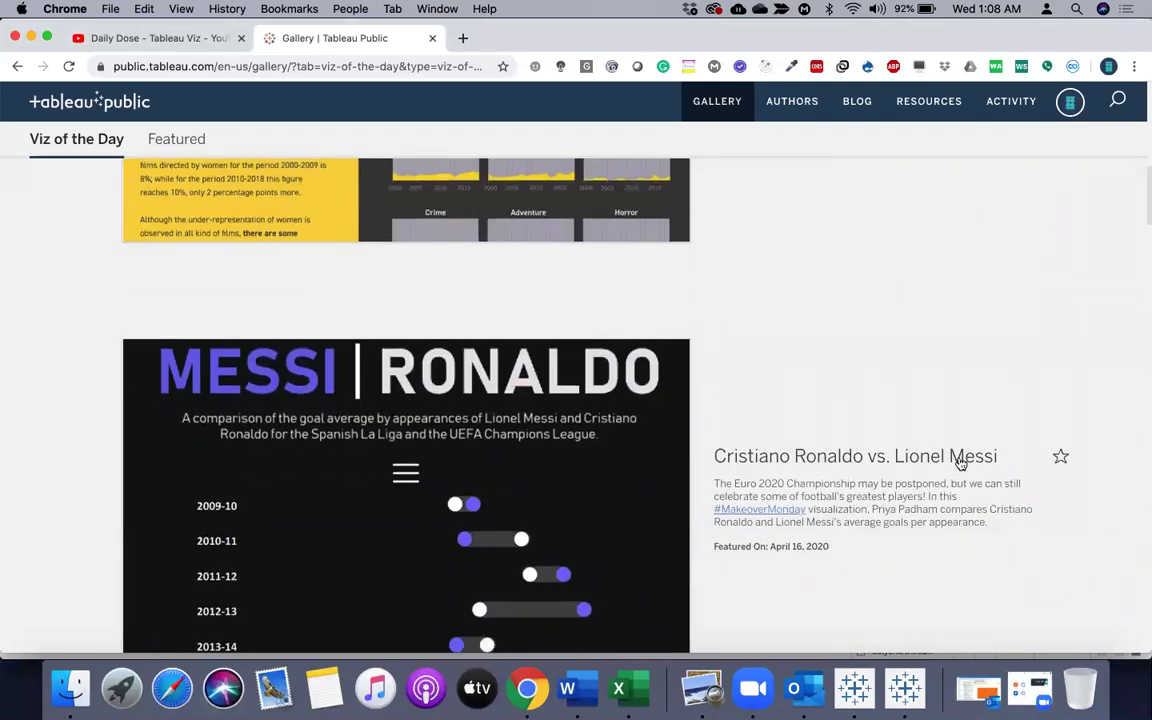
scroll(951, 419, "up", 1)
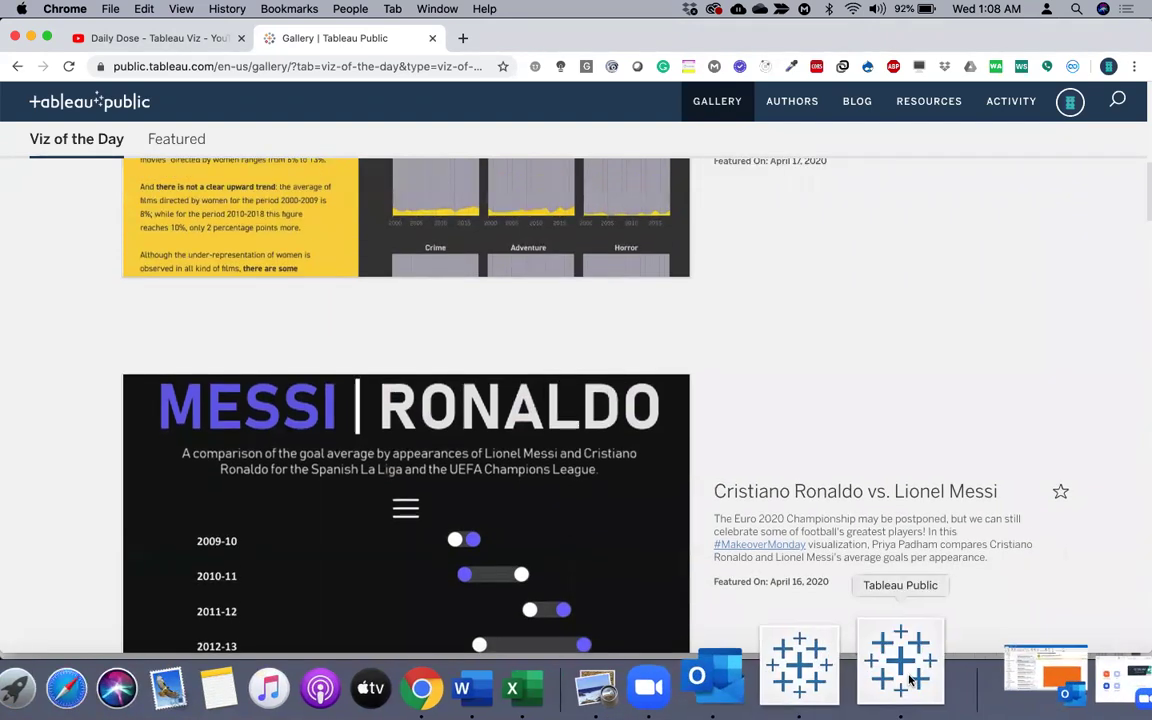
scroll(851, 304, "up", 10)
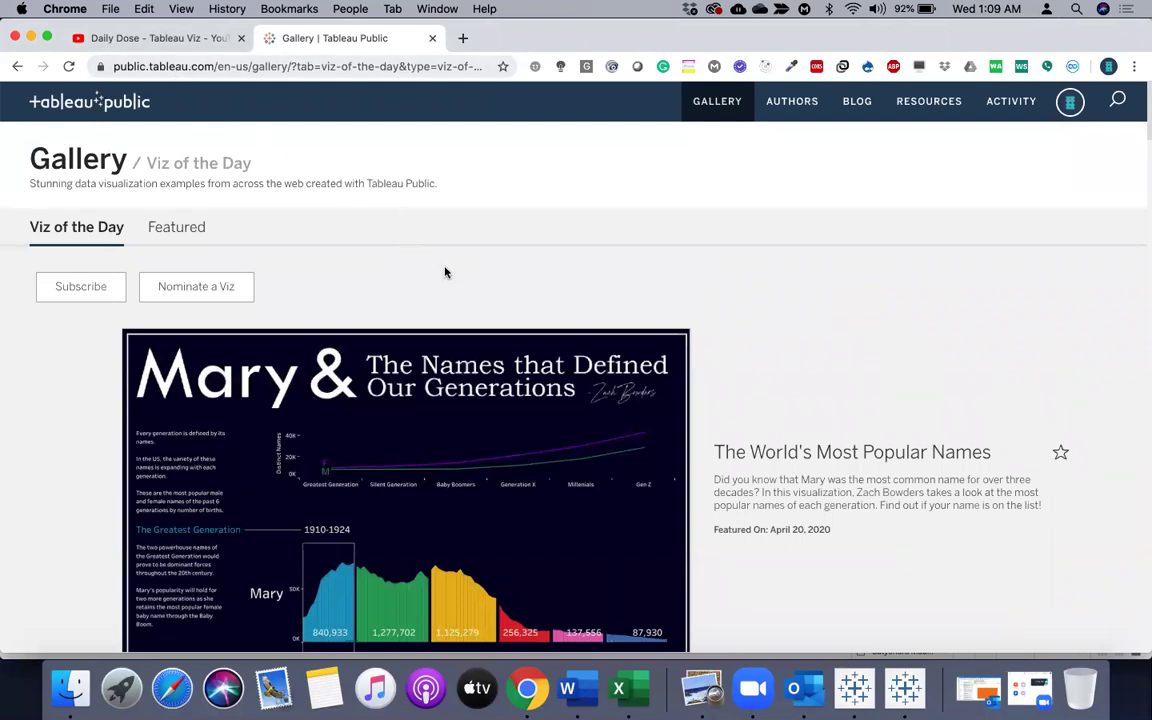
- Switch to the Daily Dose - Tableau Viz playlist on YouTube
left_click(140, 38)
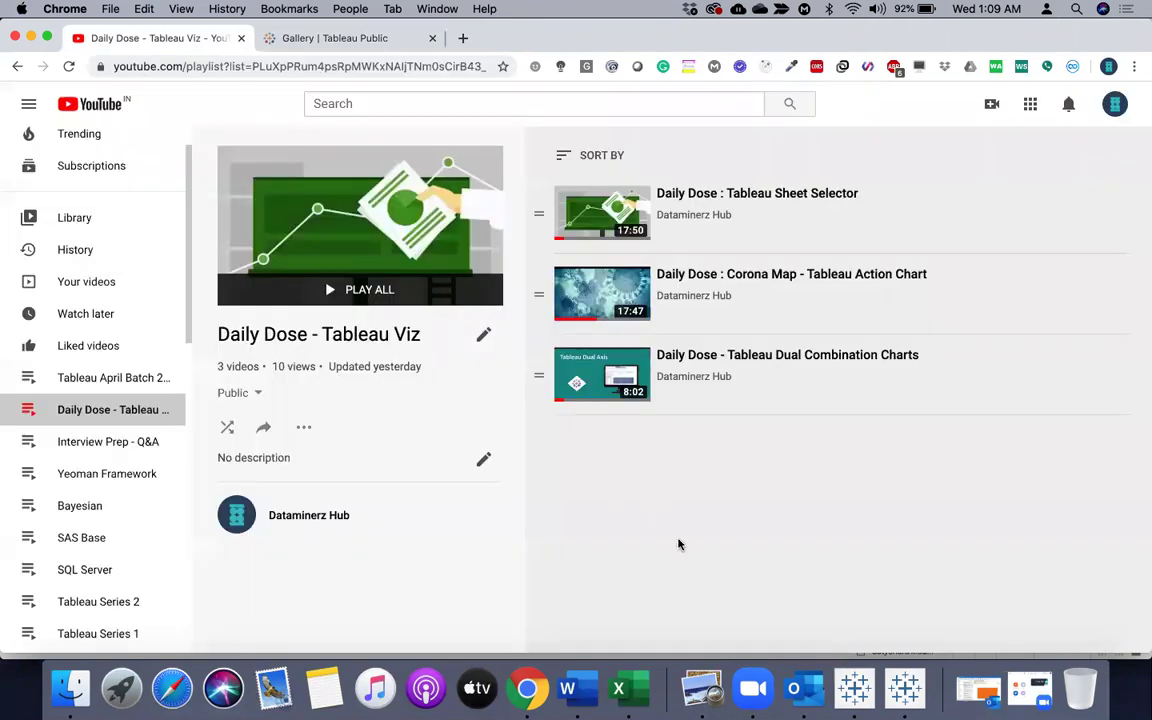